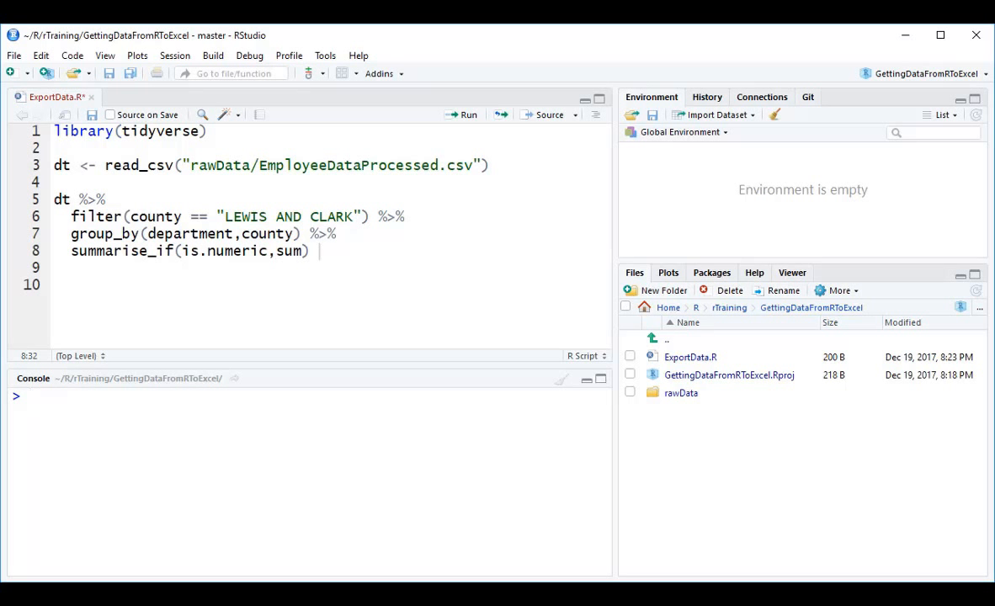
# Run the script to load tidyverse, read EmployeeDataProcessed.csv into dt and summarise LEWIS AND CLARK by department and county.
pyautogui.click(274, 135)
pyautogui.hotkey('ctrl', 'Return')
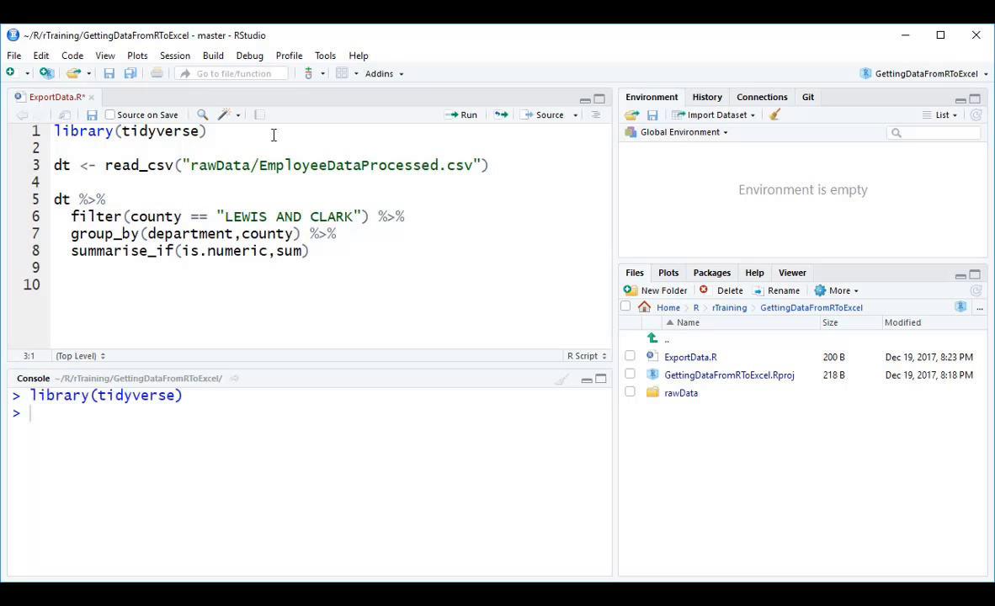
pyautogui.hotkey('ctrl', 'Return')
pyautogui.hotkey('ctrl', 'Return')
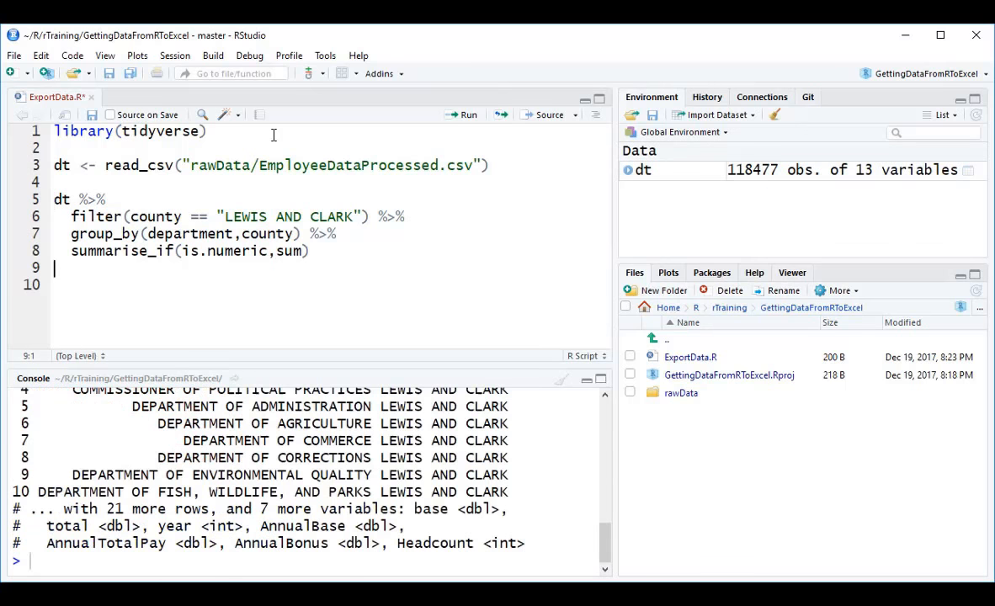
# Pipe the summarise_if result into View(), run the pipeline to inspect the table, and close the data view.
pyautogui.click(351, 248)
pyautogui.write('%>%')
pyautogui.press('Return')
pyautogui.write('View(')
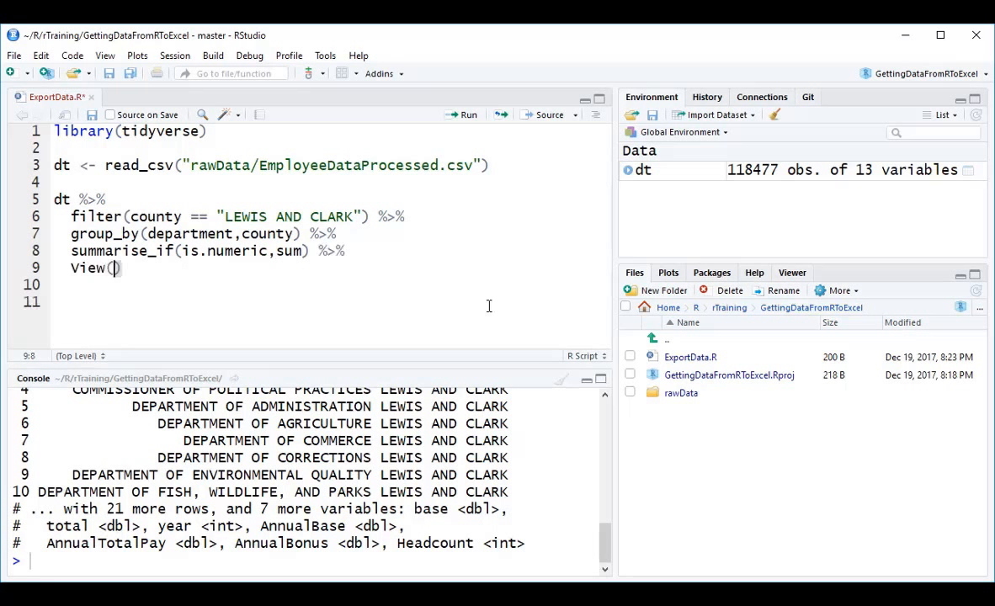
pyautogui.hotkey('ctrl', 'Return')
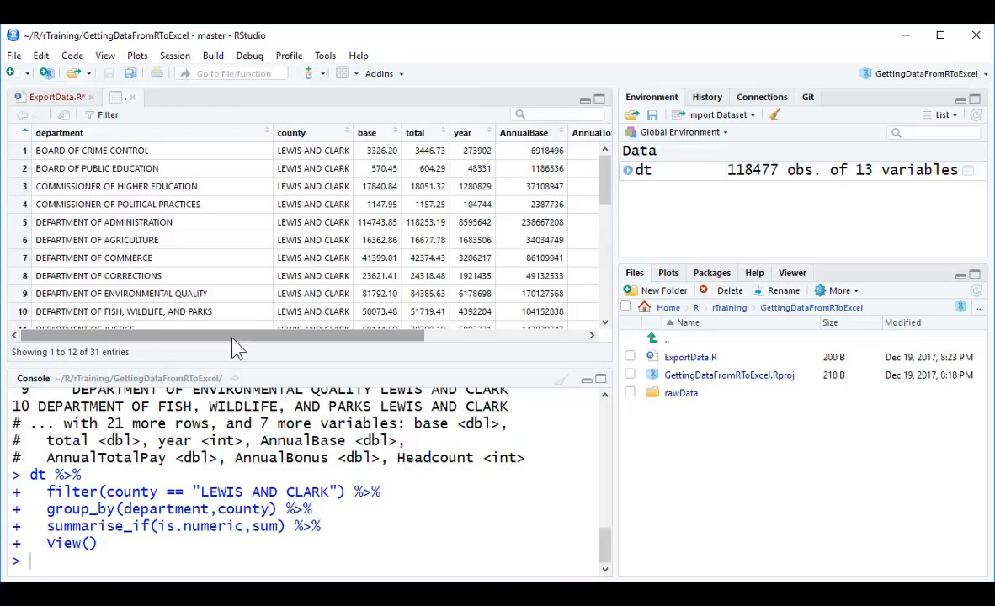
pyautogui.moveTo(237, 348); pyautogui.dragTo(200, 330)
pyautogui.hotkey('ctrl', 'w')
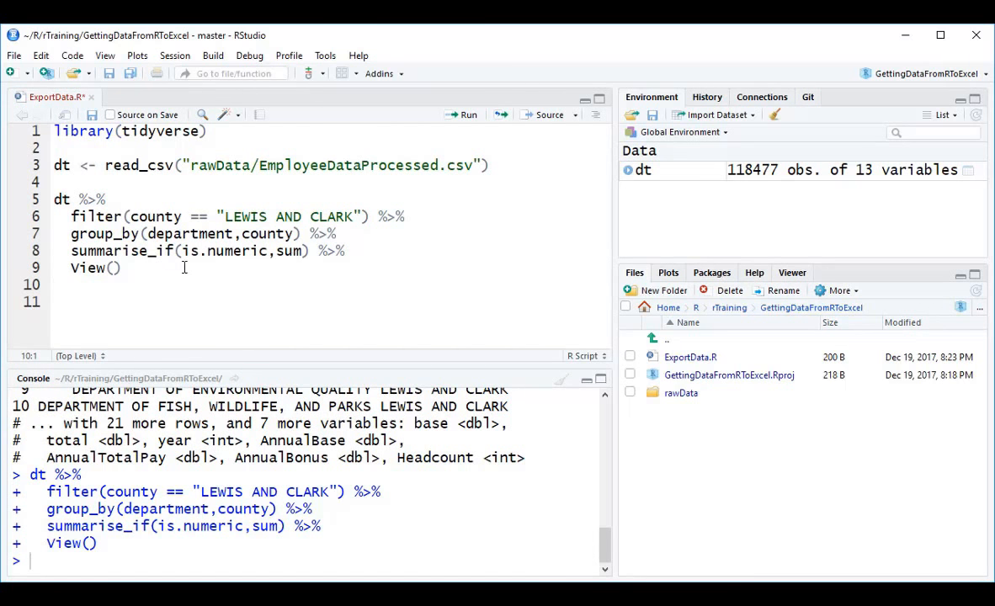
# Replace View() with write_csv("EmployeeSummarised.csv") in the pipeline and run it to export the summary.
pyautogui.moveTo(131, 268); pyautogui.dragTo(70, 268)
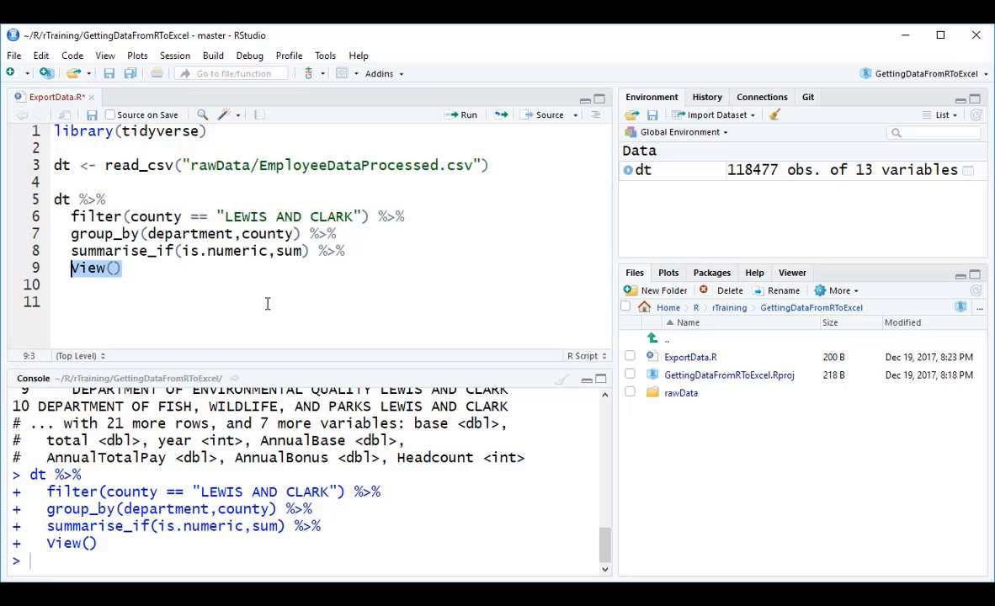
pyautogui.write('write_')
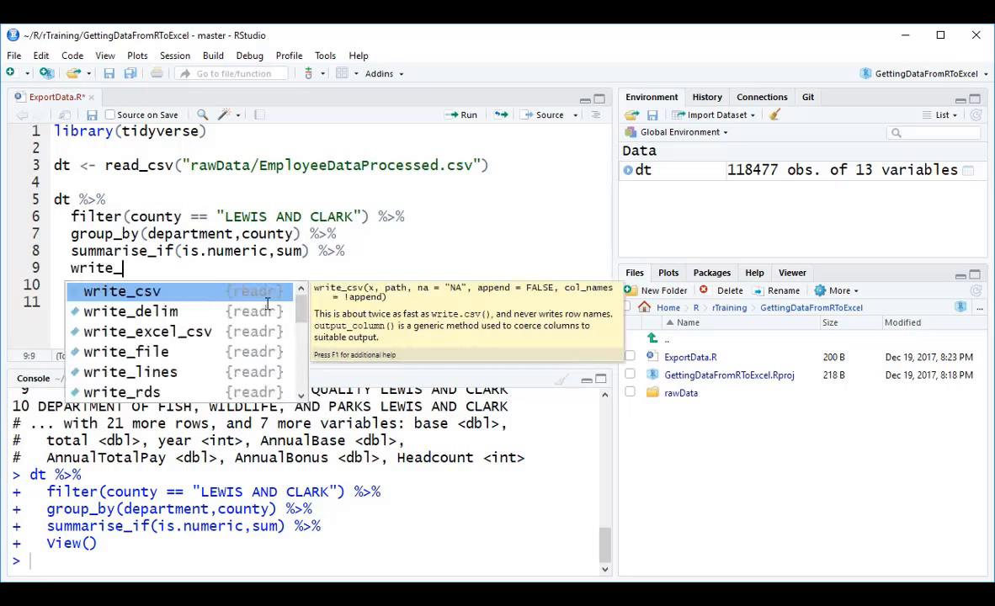
pyautogui.write('c')
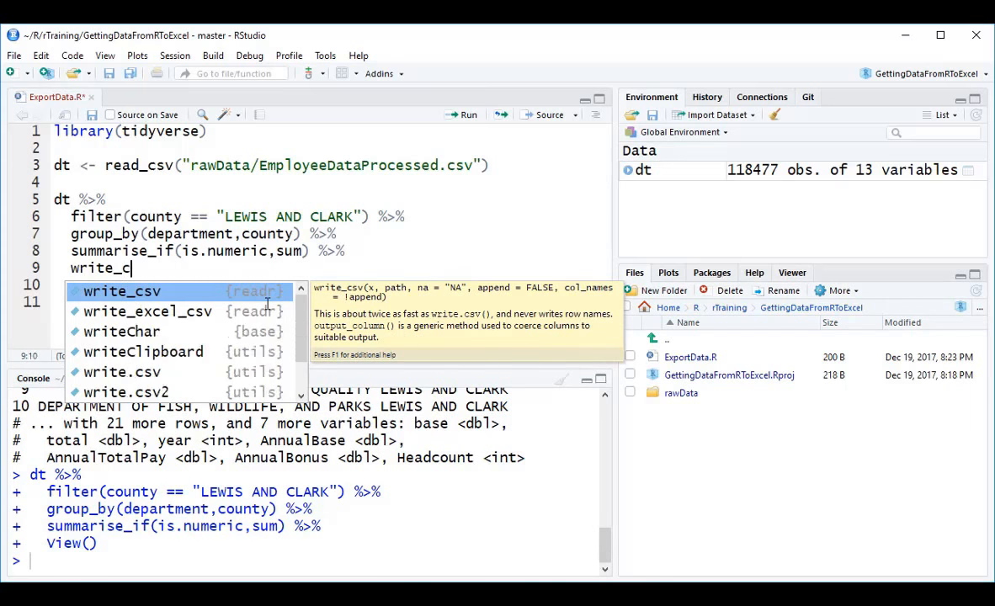
pyautogui.press('Return')
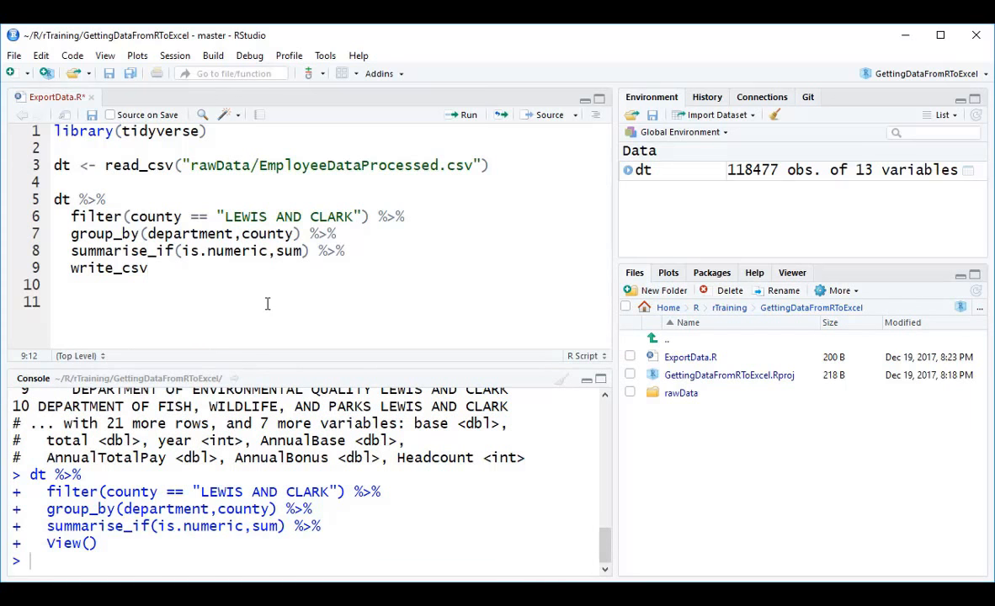
pyautogui.write('(')
pyautogui.write('"EmployeeSu')
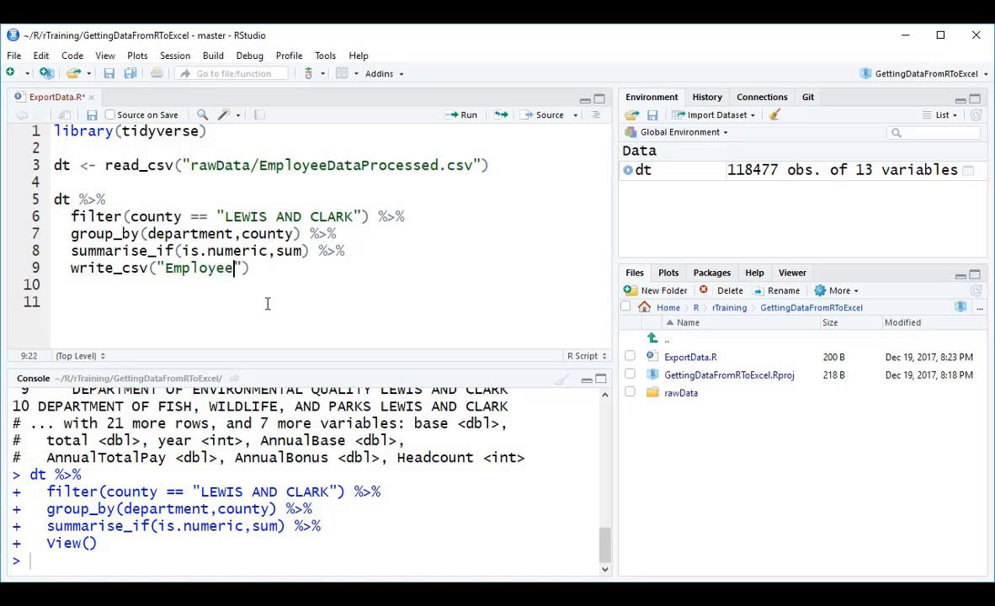
pyautogui.write('mma')
pyautogui.write('rised.csv')
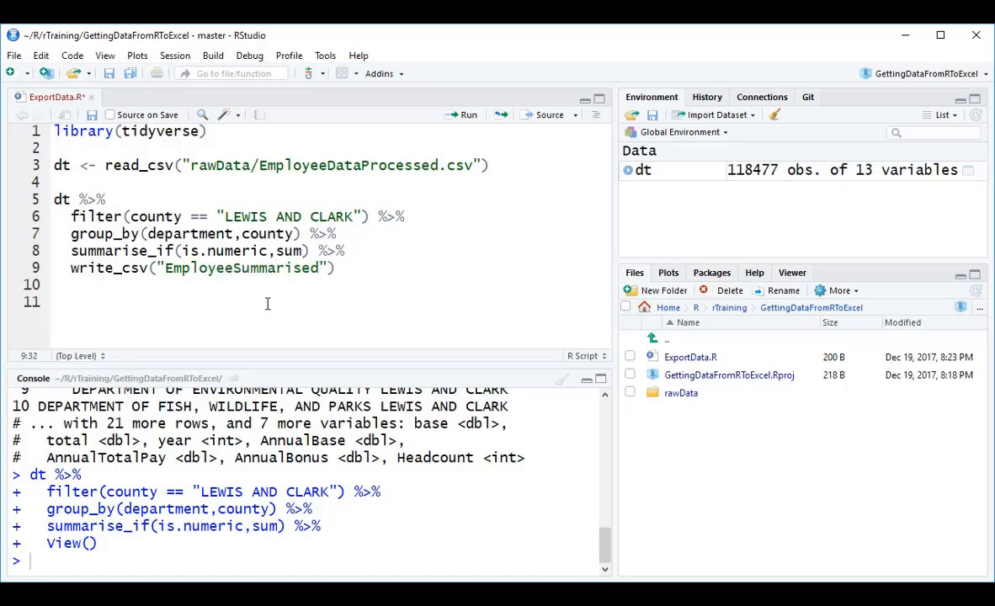
pyautogui.hotkey('ctrl', 'Return')
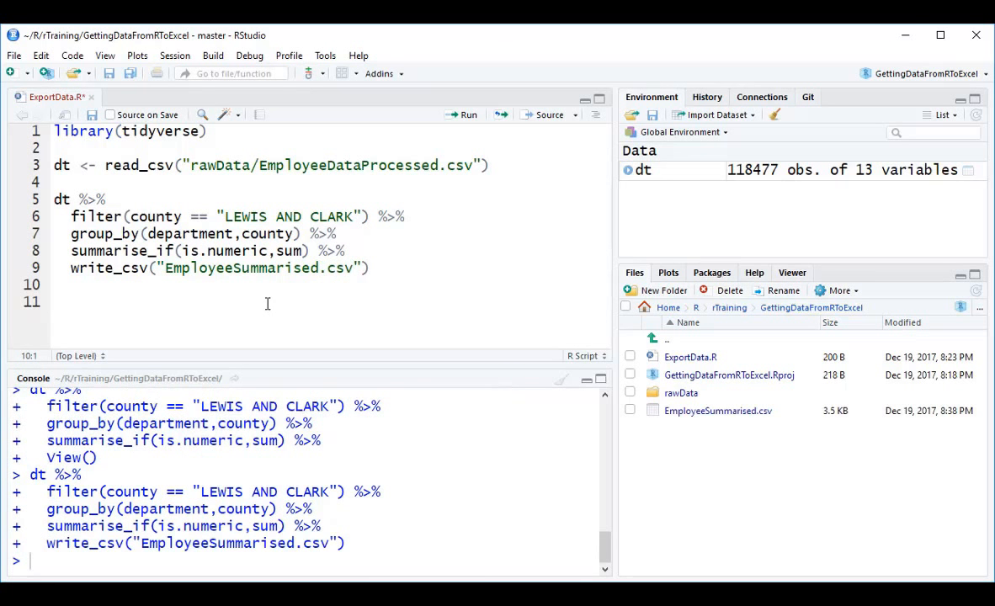
# Switch to Excel, examine the available COM add-ins through the Excel options, and close the list without changes.
pyautogui.click(744, 422)
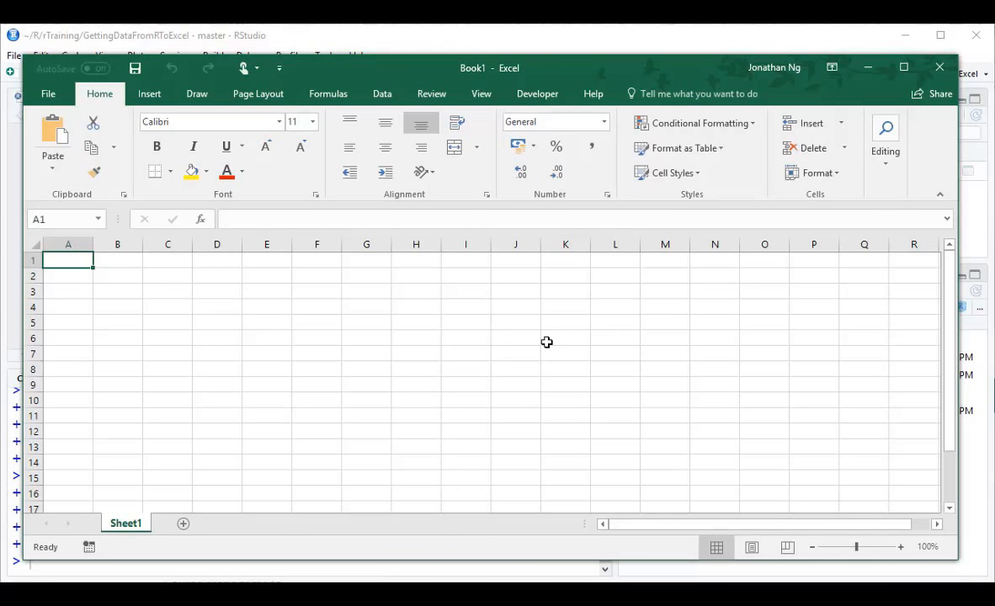
pyautogui.click(383, 94)
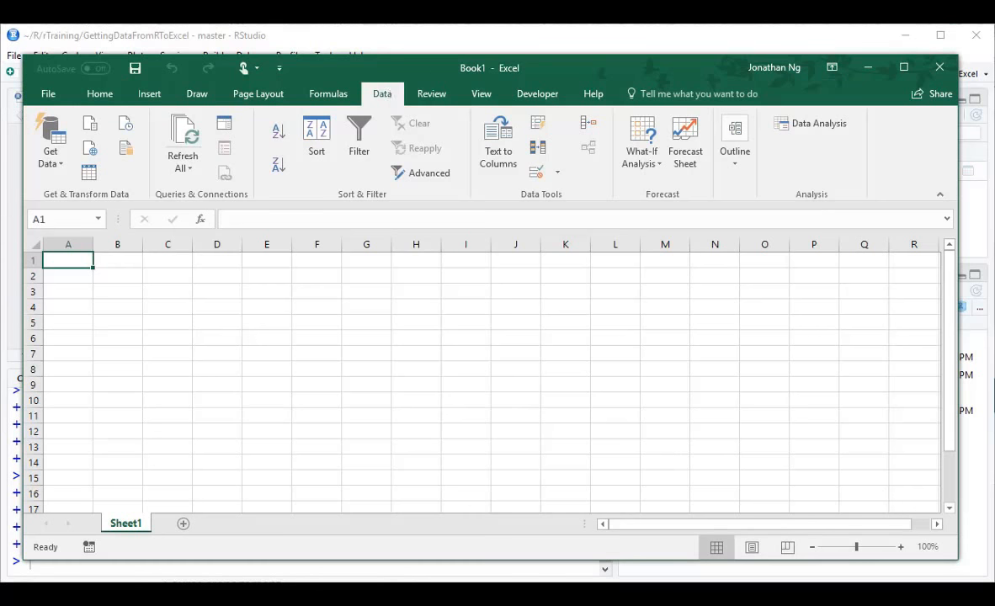
pyautogui.hotkey('alt', 'Tab')
pyautogui.click(52, 98)
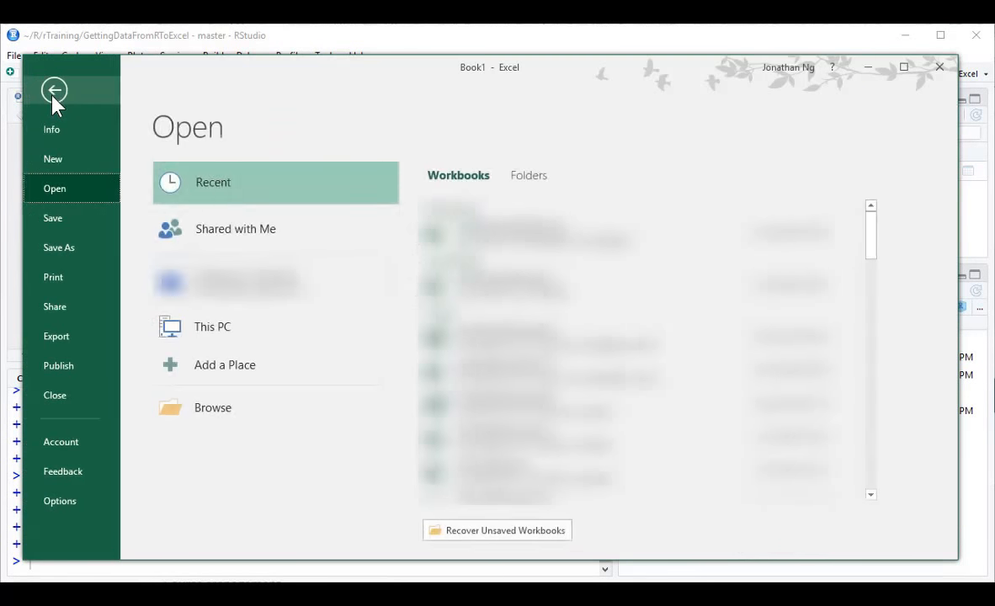
pyautogui.click(75, 502)
pyautogui.click(209, 303)
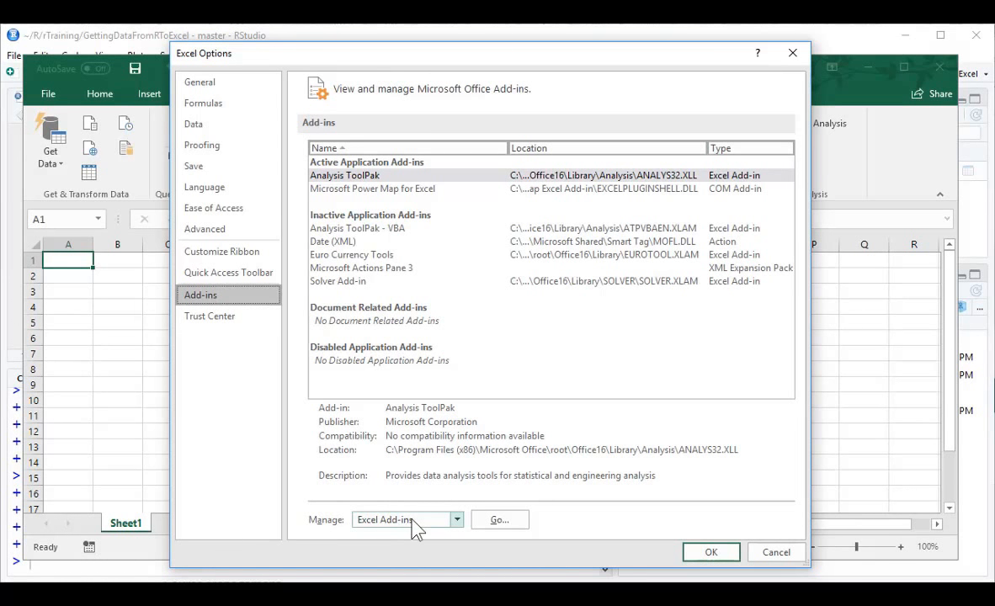
pyautogui.click(409, 520)
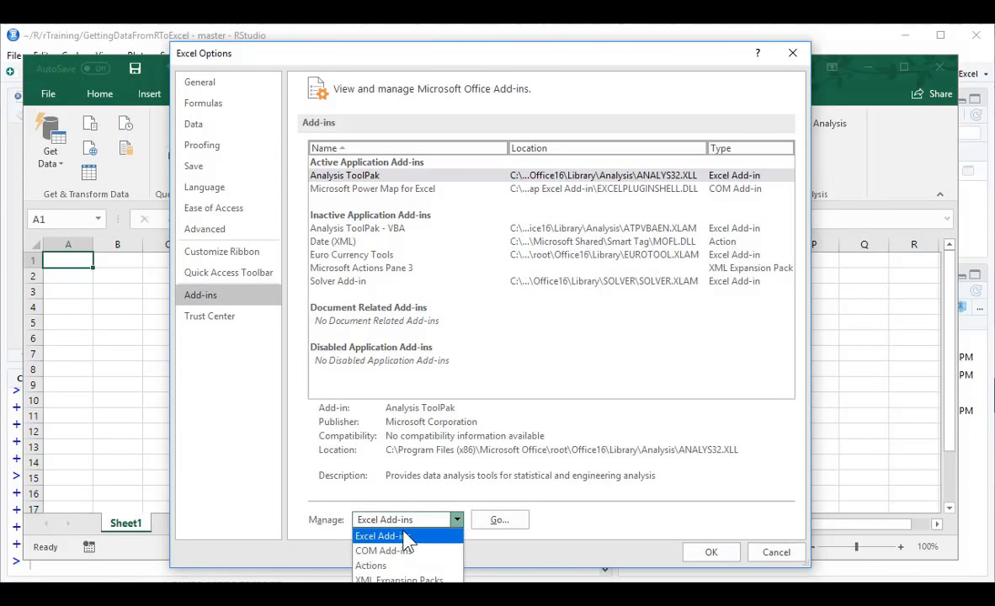
pyautogui.click(408, 551)
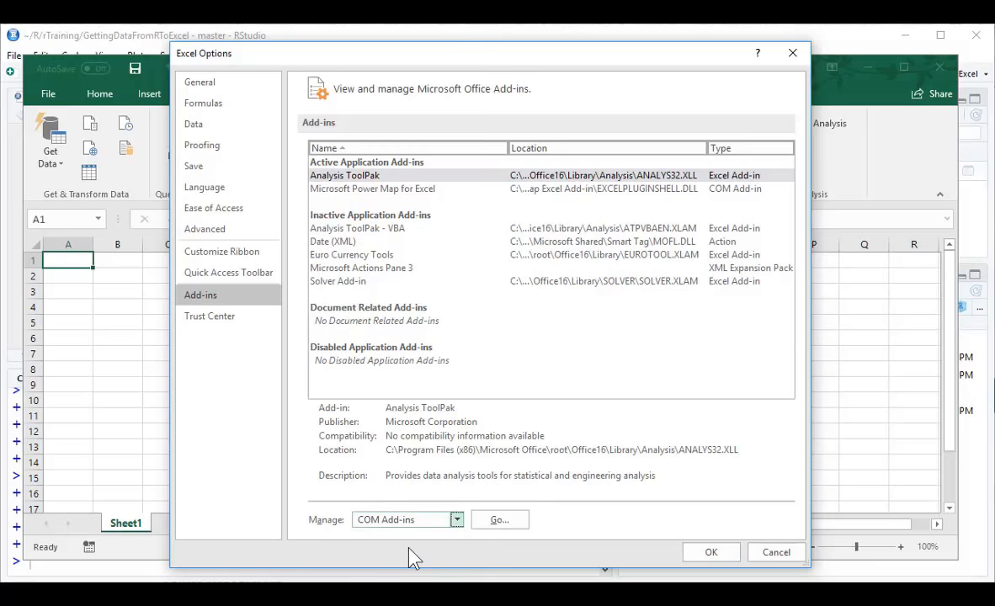
pyautogui.click(522, 526)
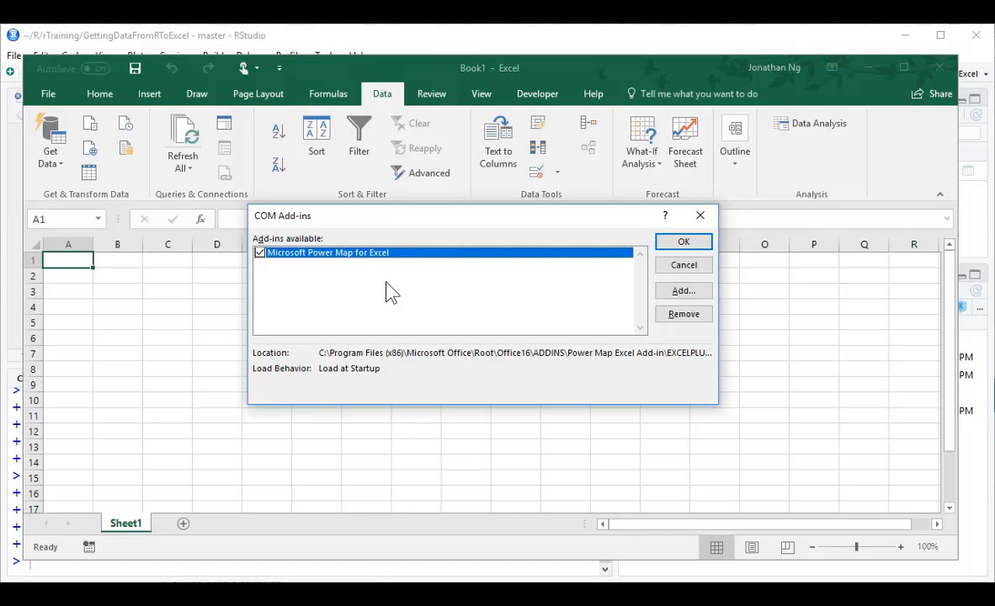
pyautogui.click(688, 266)
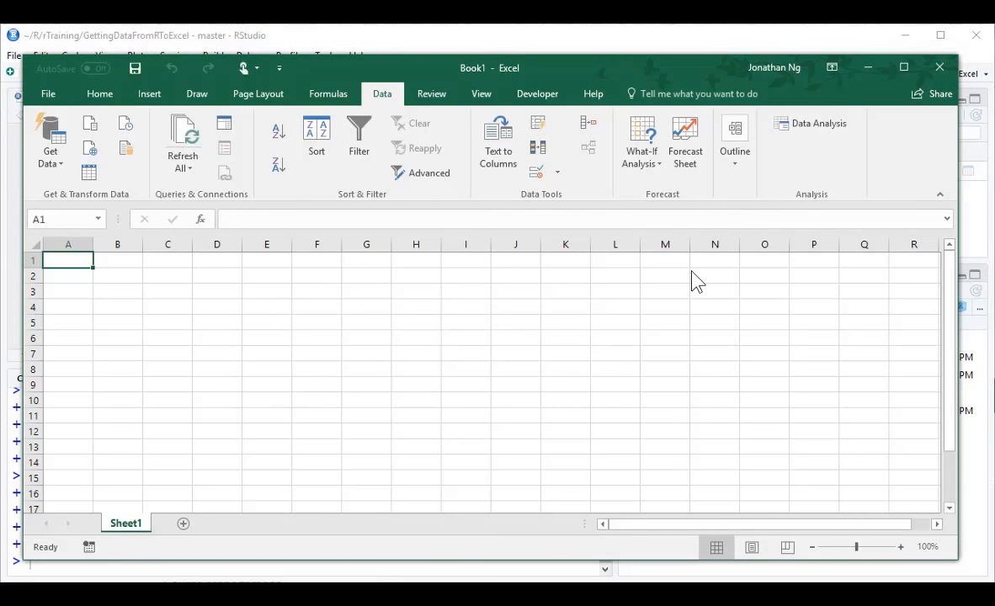
# Import EmployeeSummarised.csv through a Text/CSV query, load it into a worksheet, and preview the query's details.
pyautogui.click(48, 155)
pyautogui.moveTo(103, 195)
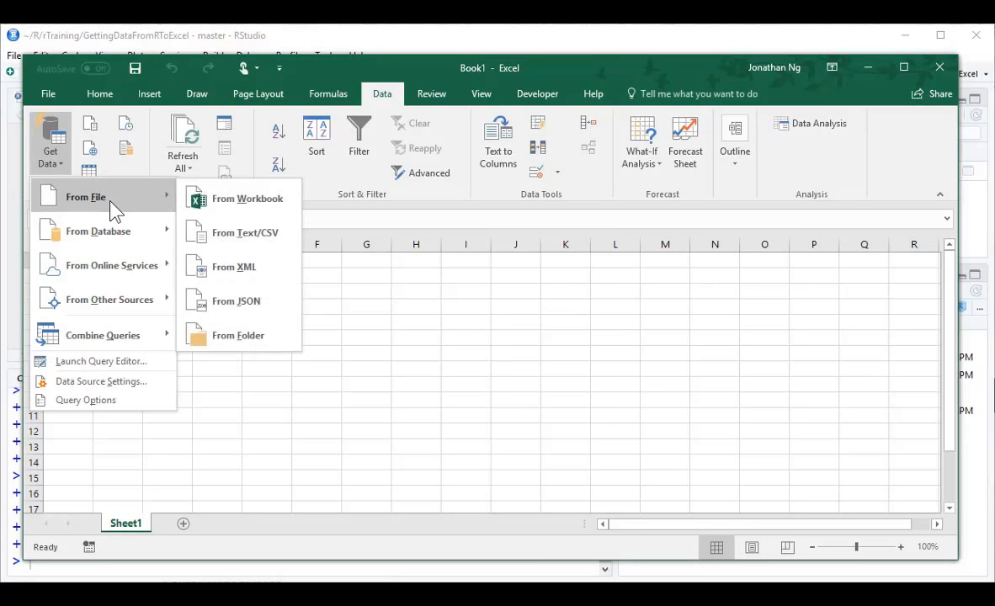
pyautogui.click(262, 240)
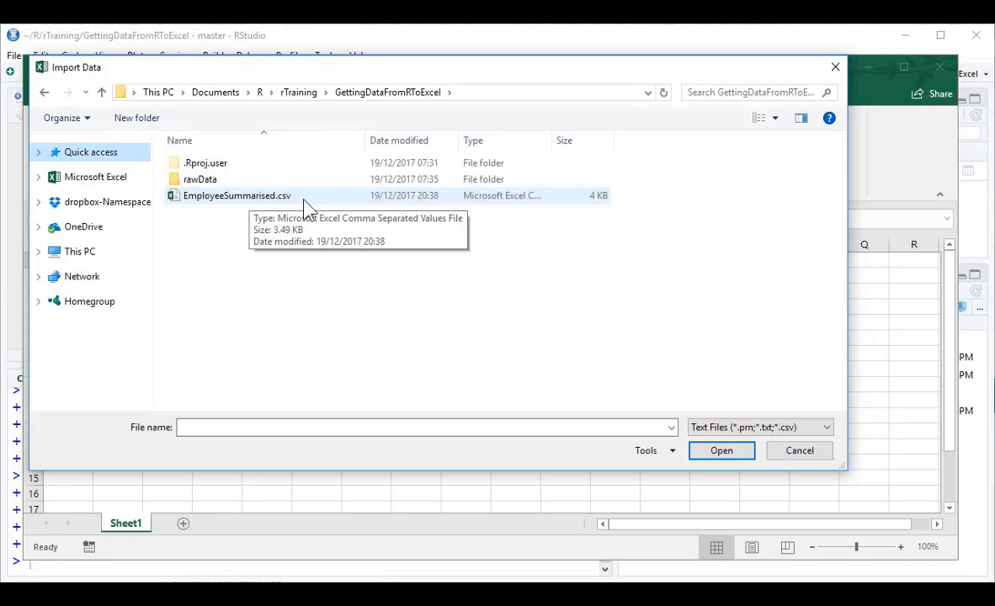
pyautogui.doubleClick(304, 199)
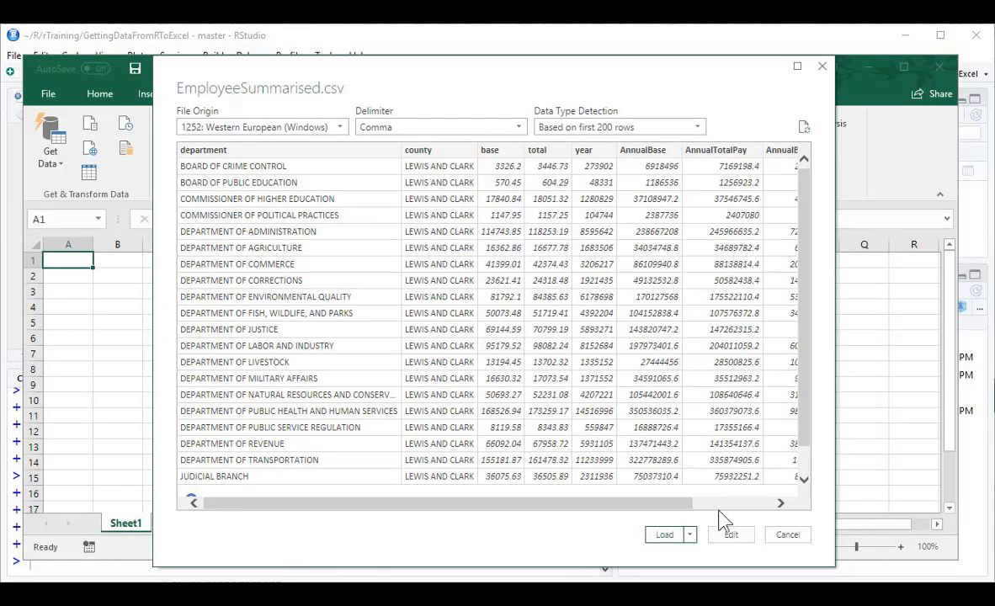
pyautogui.moveTo(680, 503); pyautogui.dragTo(544, 488)
pyautogui.click(664, 534)
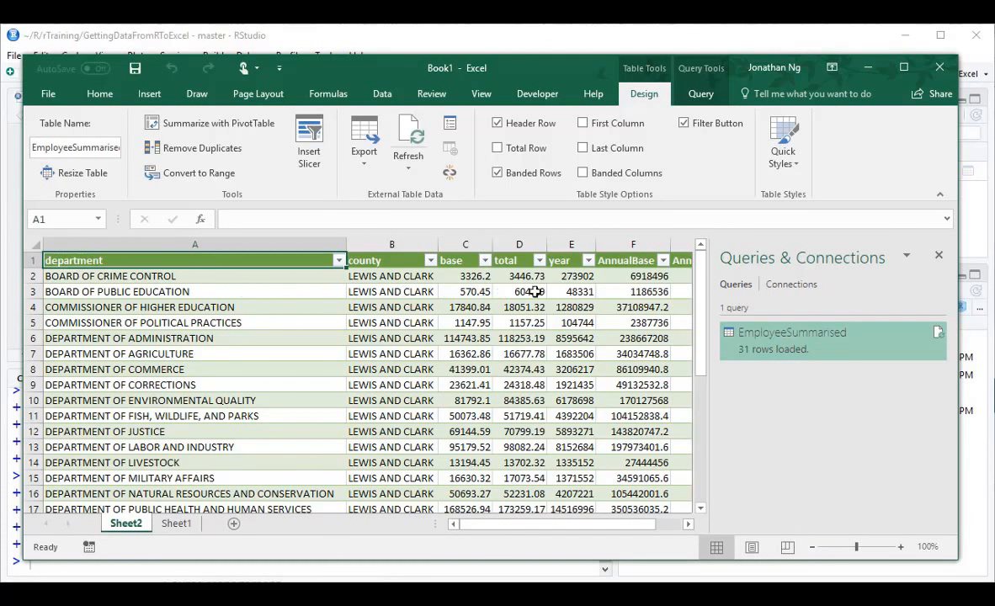
pyautogui.moveTo(806, 345)
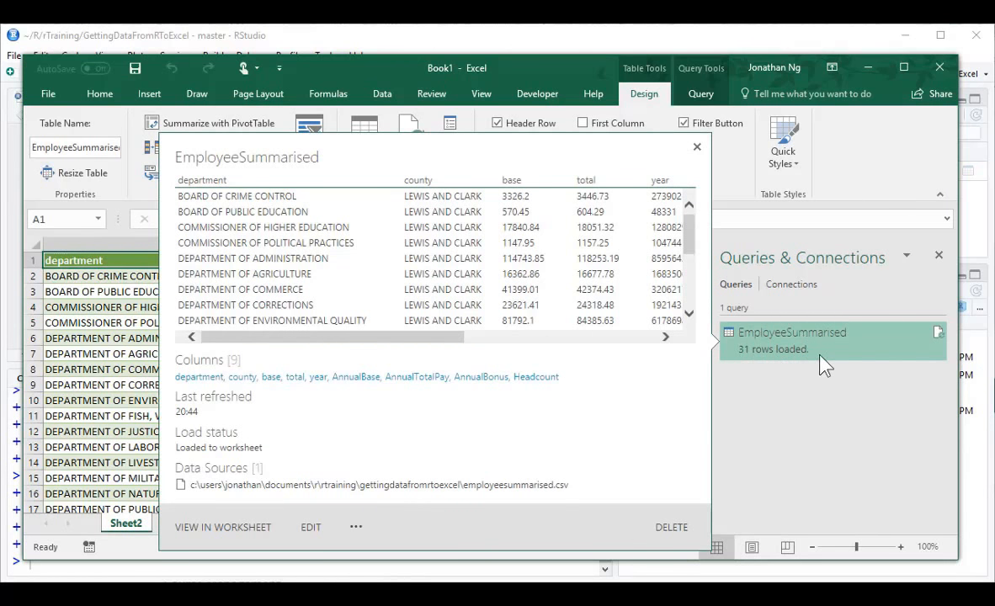
# Create a PivotTable from the EmployeeSummarised table on a new worksheet.
pyautogui.click(301, 302)
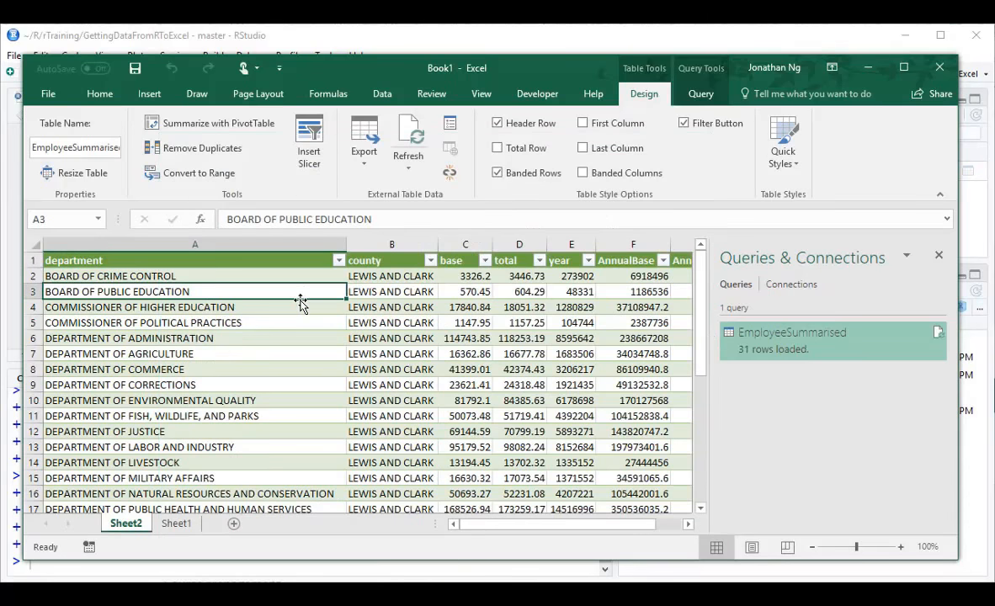
pyautogui.click(152, 94)
pyautogui.click(55, 147)
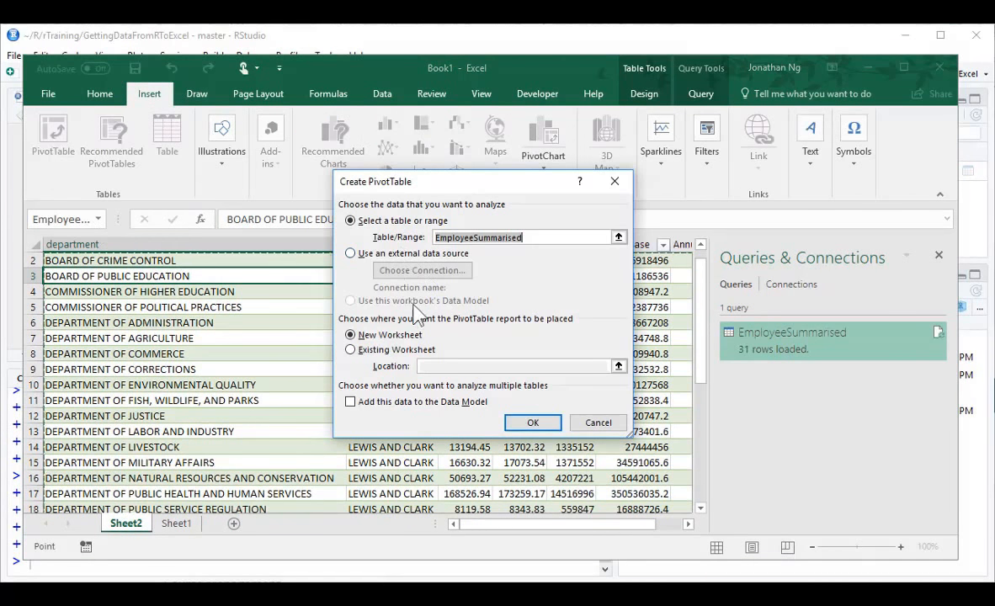
pyautogui.click(534, 423)
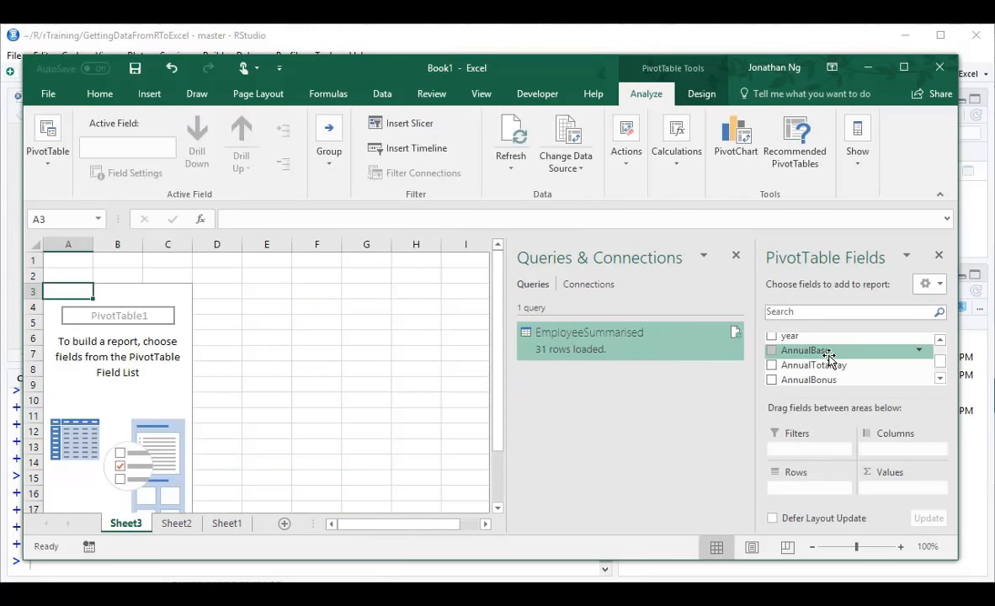
# Add AnnualBase, AnnualTotalPay, AnnualBonus and Headcount as summed values in the PivotTable.
pyautogui.click(771, 350)
pyautogui.click(771, 364)
pyautogui.click(771, 379)
pyautogui.scroll(-1, 930, 384)
pyautogui.click(810, 379)
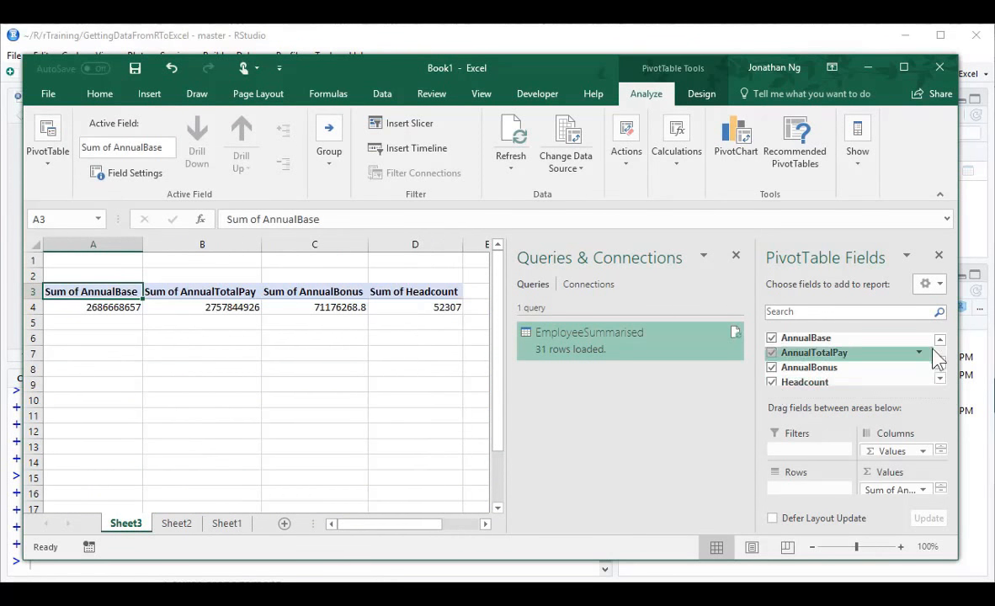
# Place the county field in the PivotTable's rows and select the LEWIS AND CLARK row label.
pyautogui.scroll(2, 936, 347)
pyautogui.moveTo(794, 351); pyautogui.dragTo(783, 492)
pyautogui.click(181, 369)
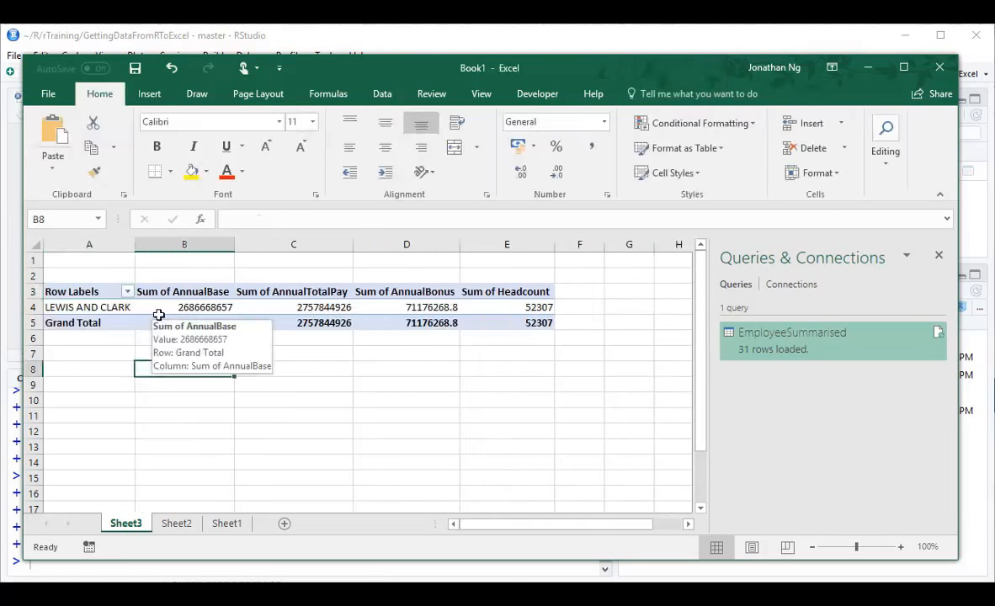
pyautogui.click(116, 308)
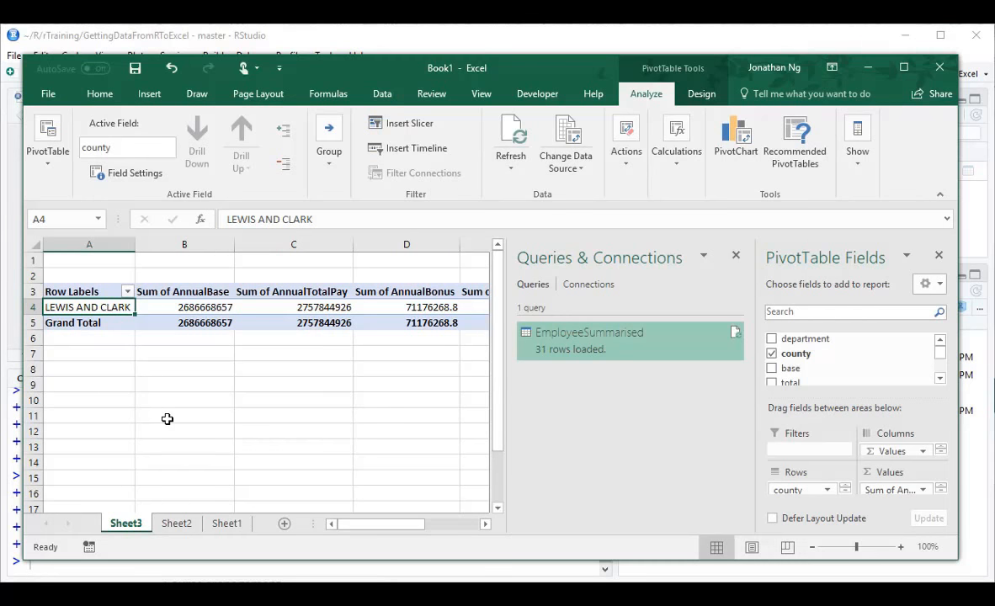
# Switch to RStudio, comment out the LEWIS AND CLARK filter line, and rerun the pipeline to overwrite EmployeeSummarised.csv.
pyautogui.click(232, 574)
pyautogui.click(199, 216)
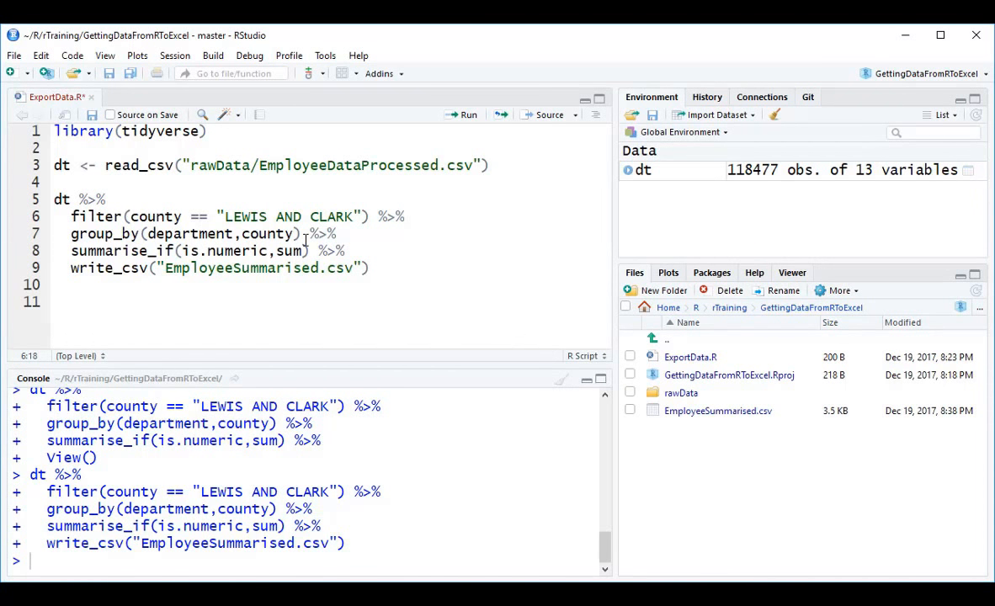
pyautogui.hotkey('ctrl', 'shift', 'c')
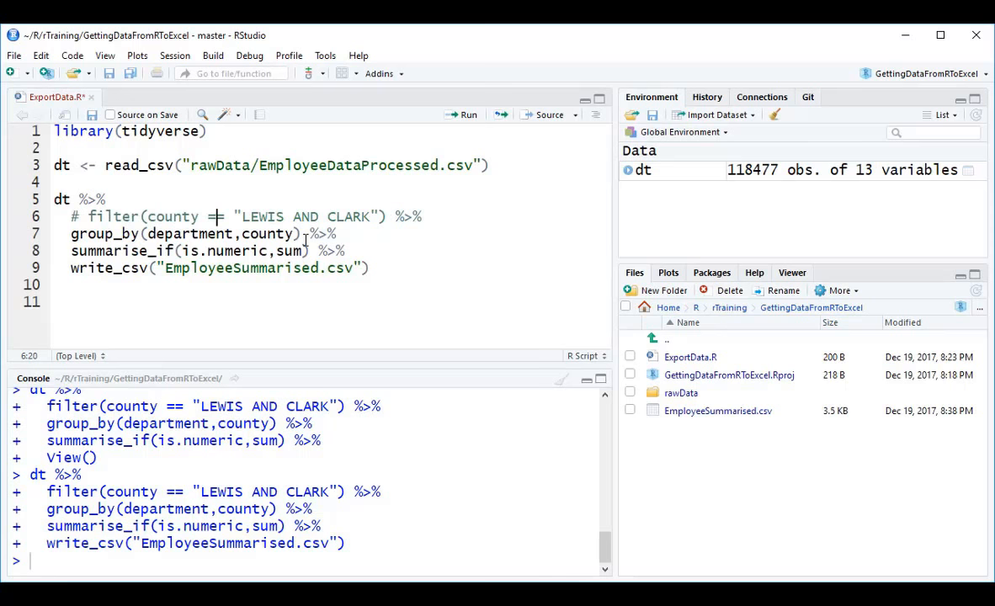
pyautogui.click(71, 217)
pyautogui.click(430, 217)
pyautogui.click(512, 234)
pyautogui.hotkey('ctrl', 'Return')
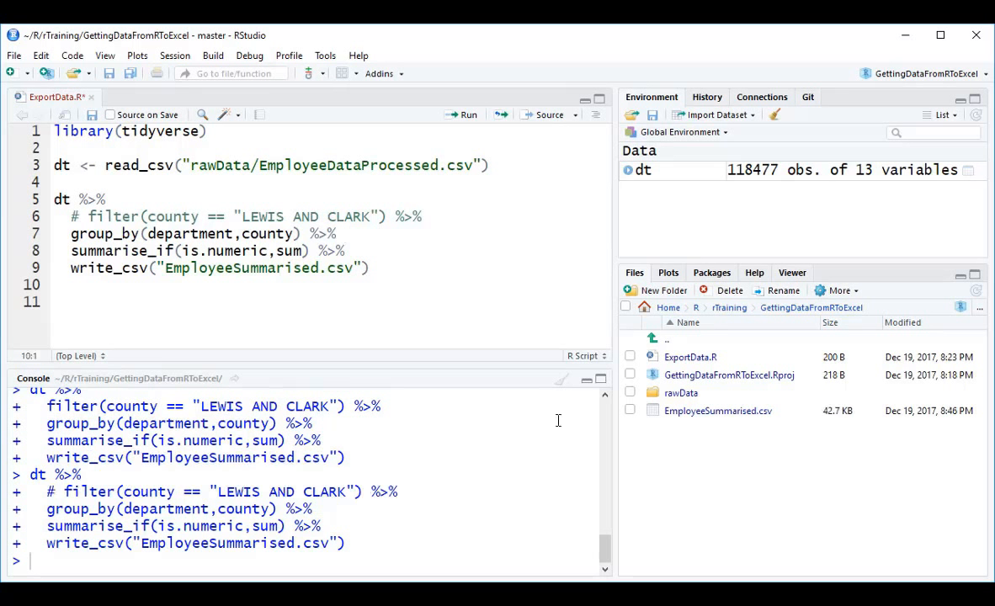
# Switch to Excel and refresh the EmployeeSummarised query from the overwritten CSV file.
pyautogui.hotkey('alt', 'Tab')
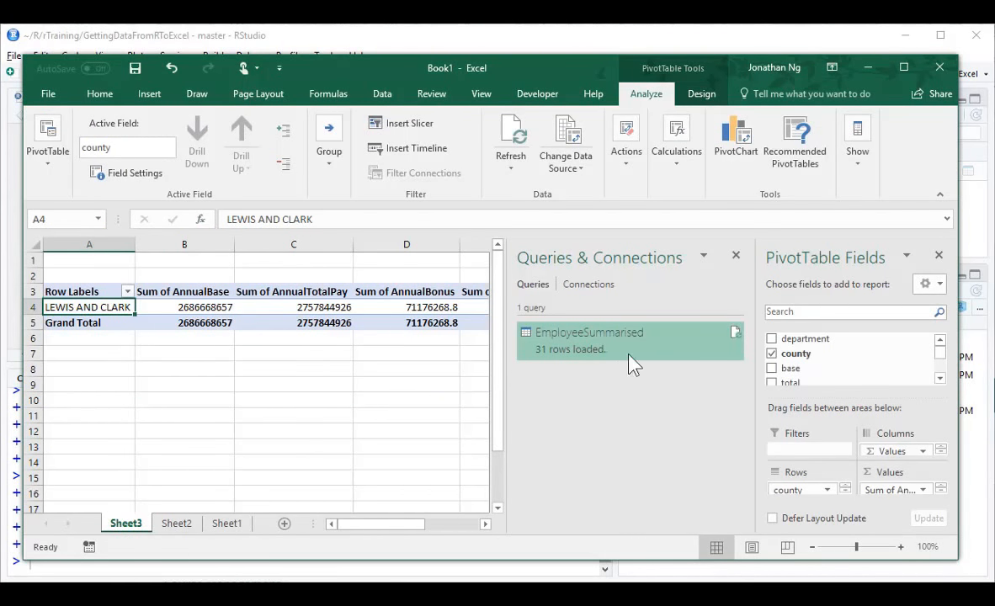
pyautogui.click(735, 331)
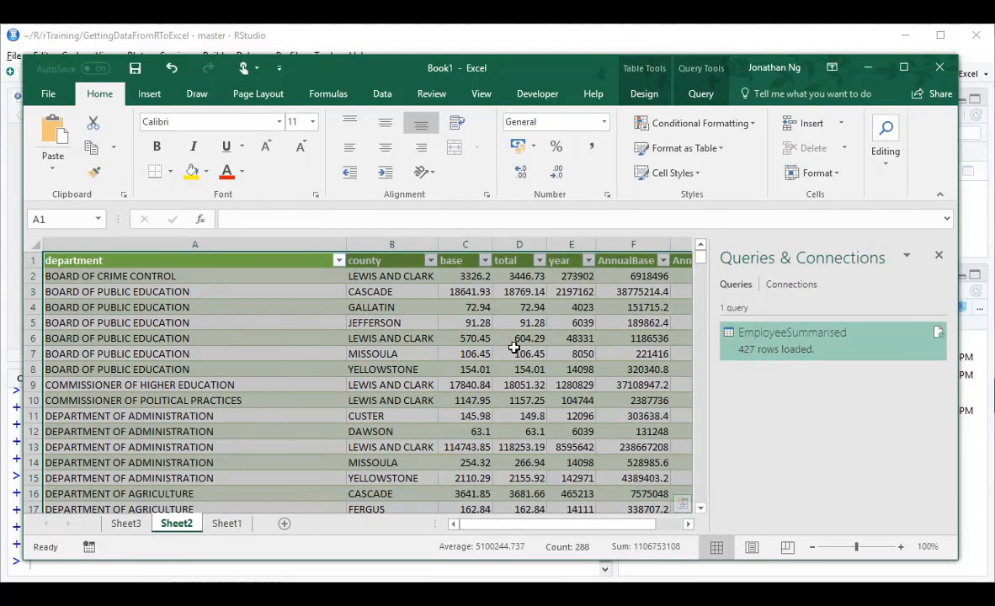
pyautogui.moveTo(760, 363)
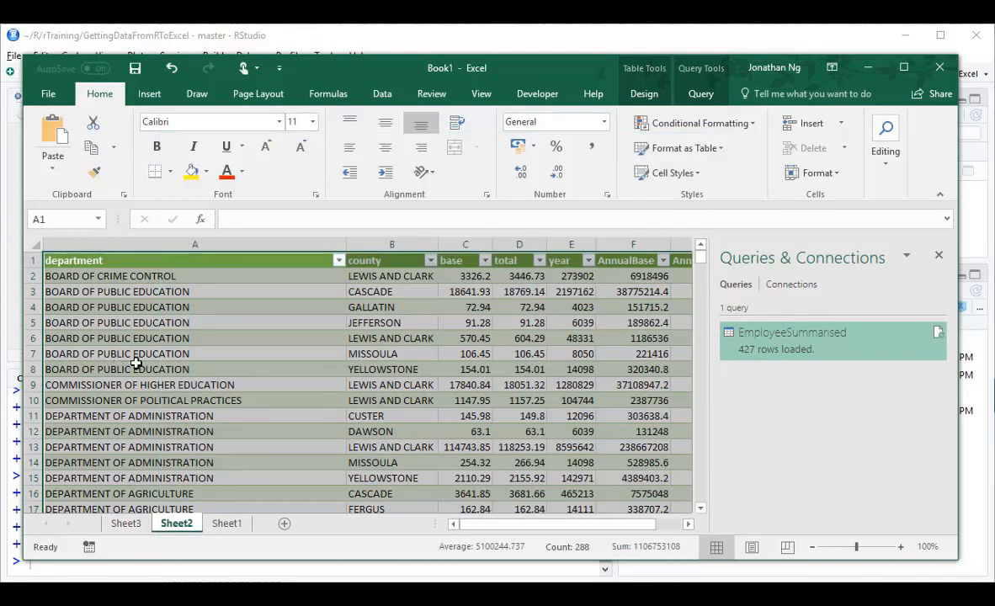
pyautogui.click(133, 360)
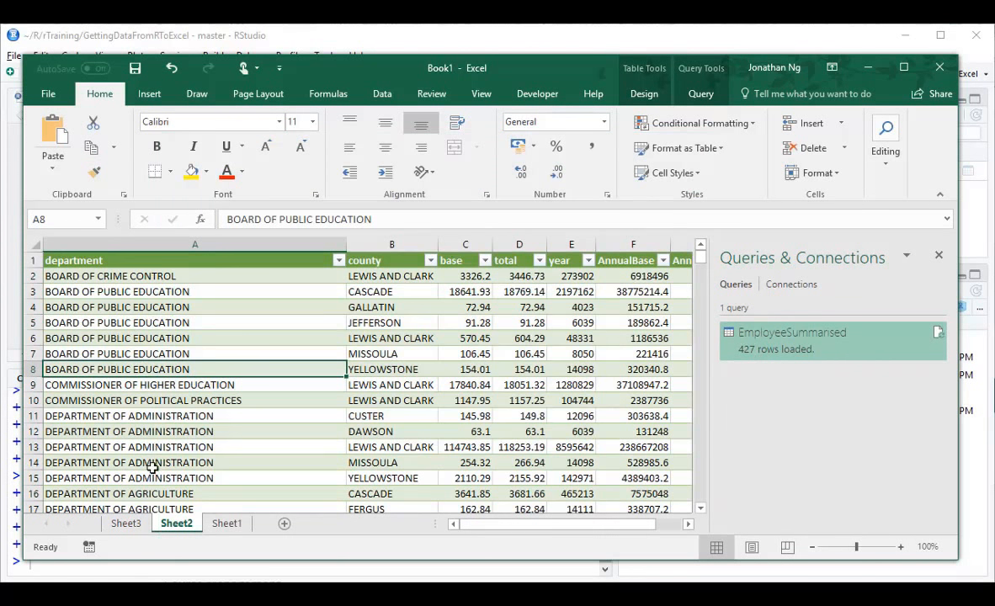
# Refresh the PivotTable on Sheet3 with the reloaded query data and look over its county rows.
pyautogui.click(125, 525)
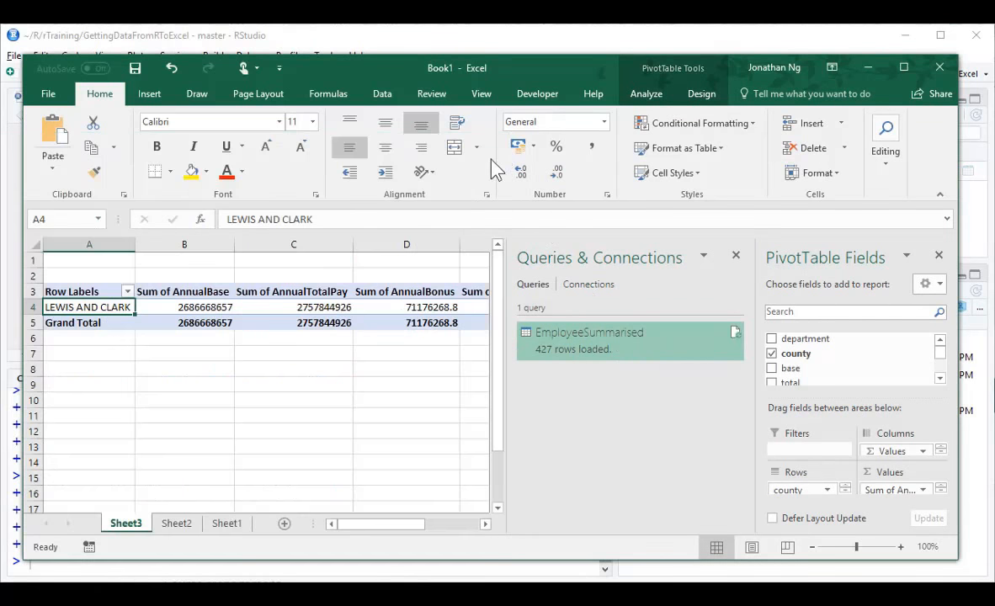
pyautogui.click(156, 307)
pyautogui.click(645, 93)
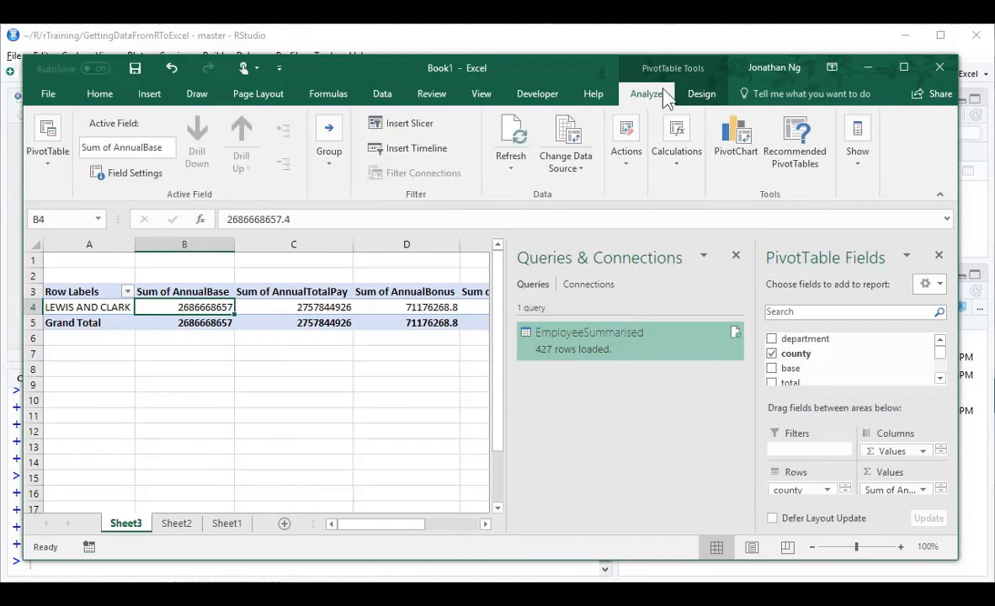
pyautogui.click(516, 135)
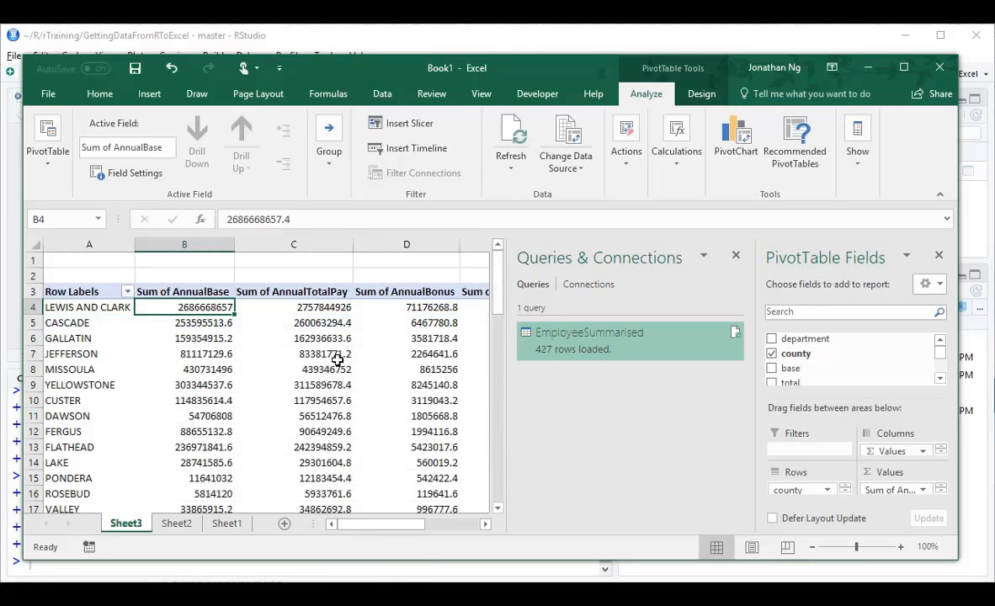
pyautogui.moveTo(76, 307); pyautogui.dragTo(76, 462)
pyautogui.click(227, 415)
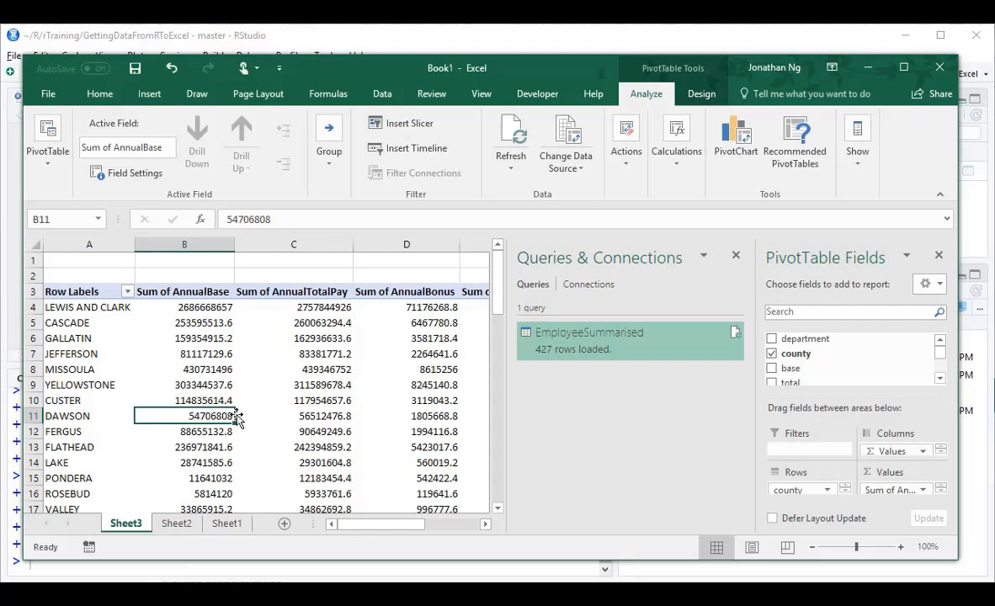
# Remove the Columns=9 argument from the EmployeeSummarised query's code in the Advanced Editor and load the query back to the worksheet.
pyautogui.rightClick(578, 352)
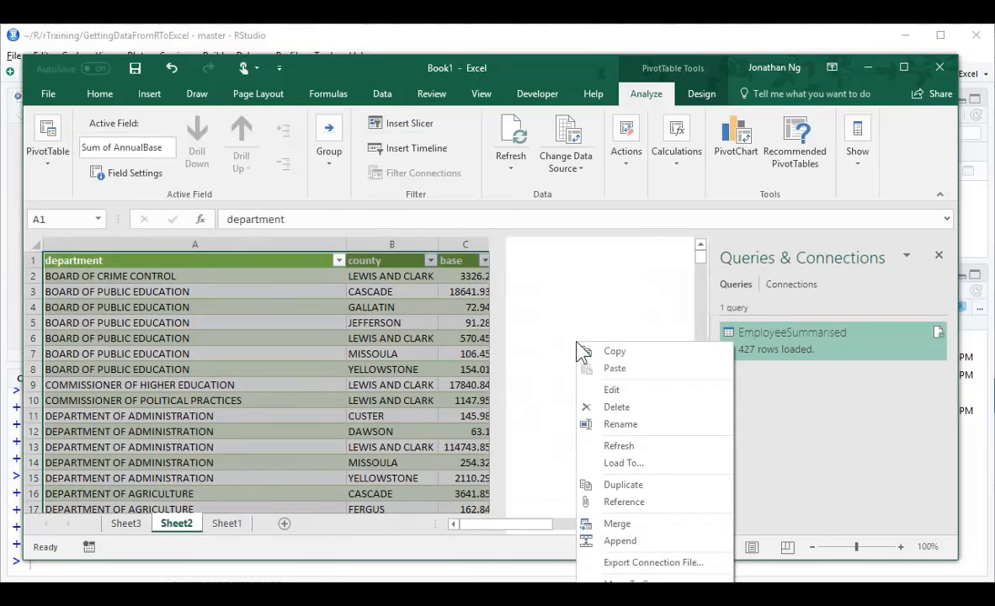
pyautogui.click(623, 388)
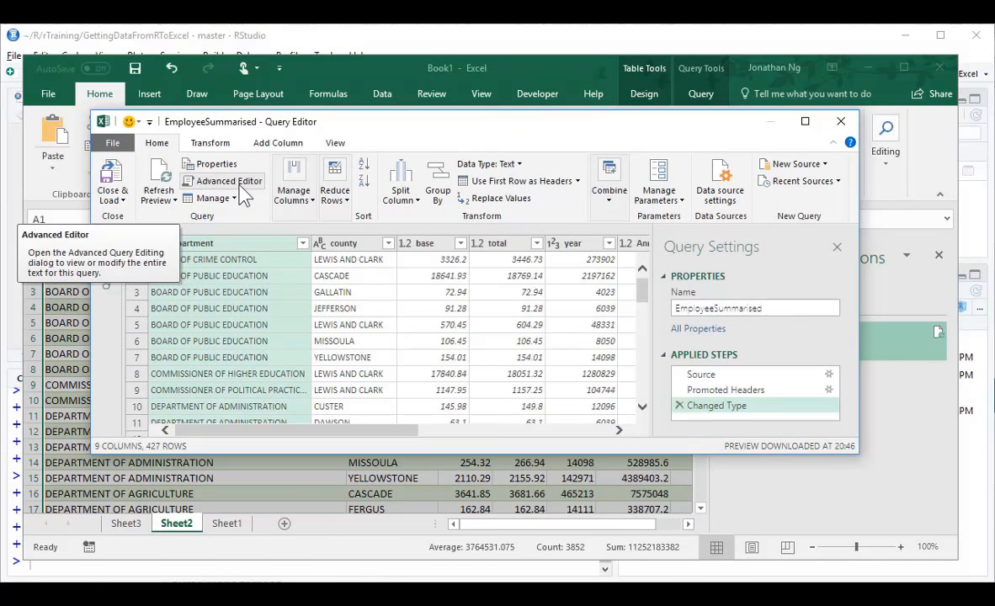
pyautogui.click(243, 193)
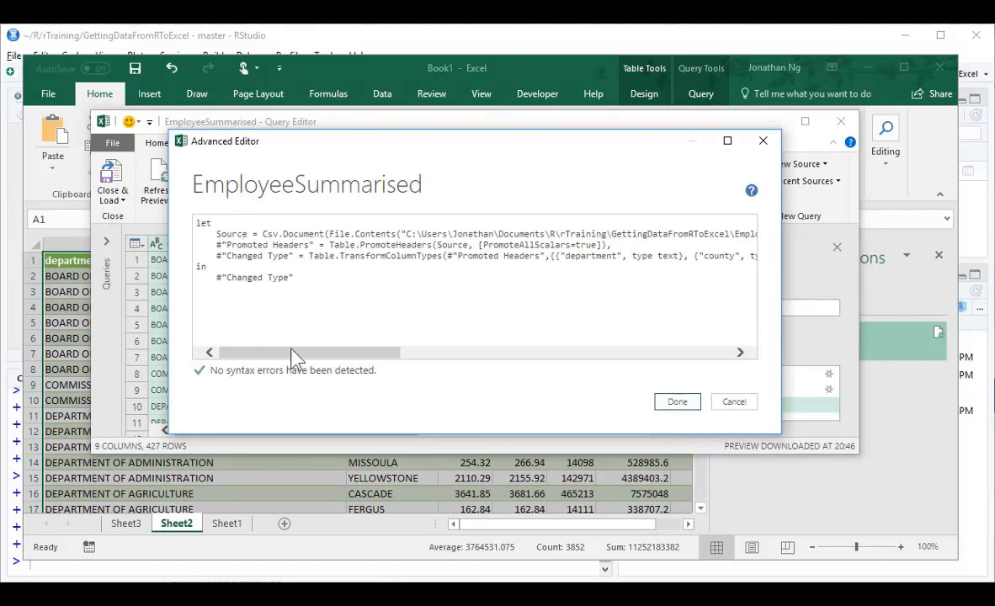
pyautogui.moveTo(293, 352); pyautogui.dragTo(475, 358)
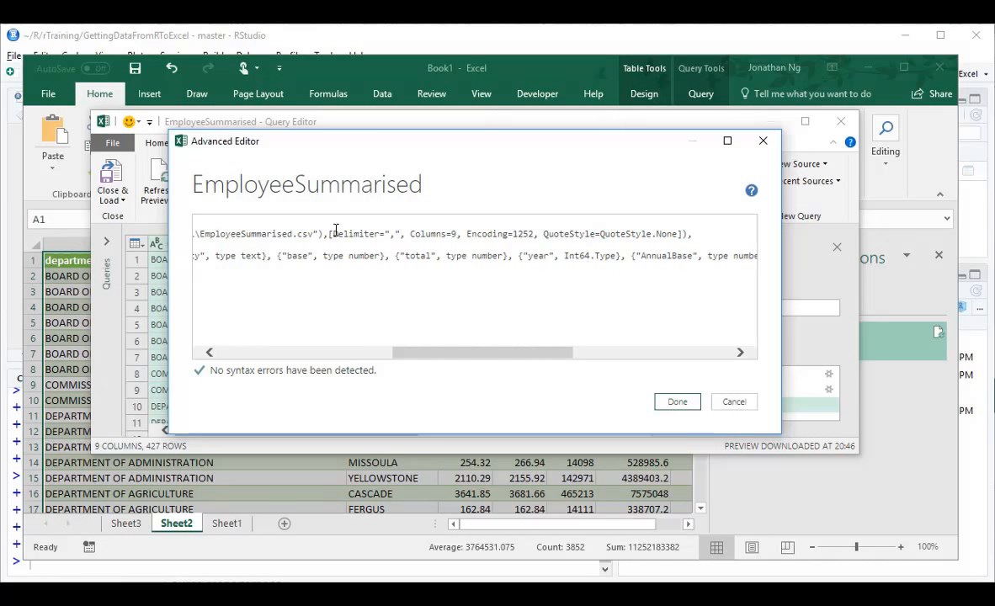
pyautogui.click(411, 232)
pyautogui.moveTo(411, 234); pyautogui.dragTo(462, 233)
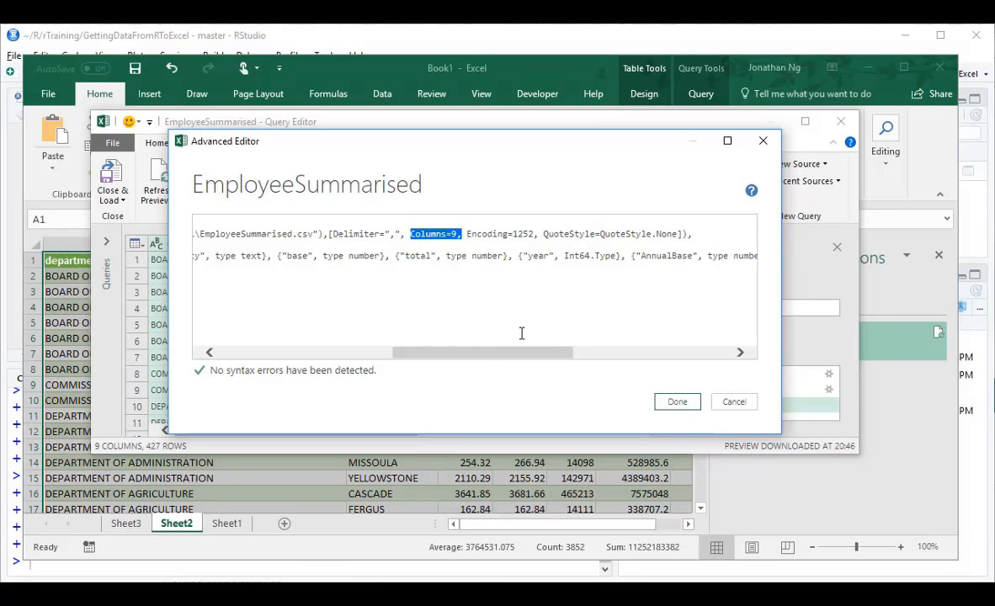
pyautogui.press('Delete')
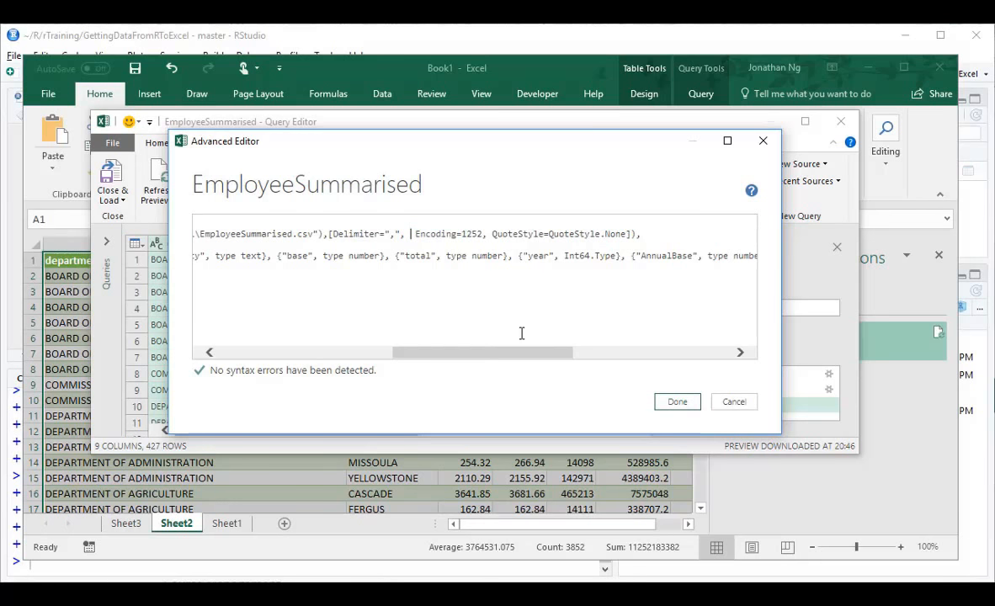
pyautogui.click(677, 402)
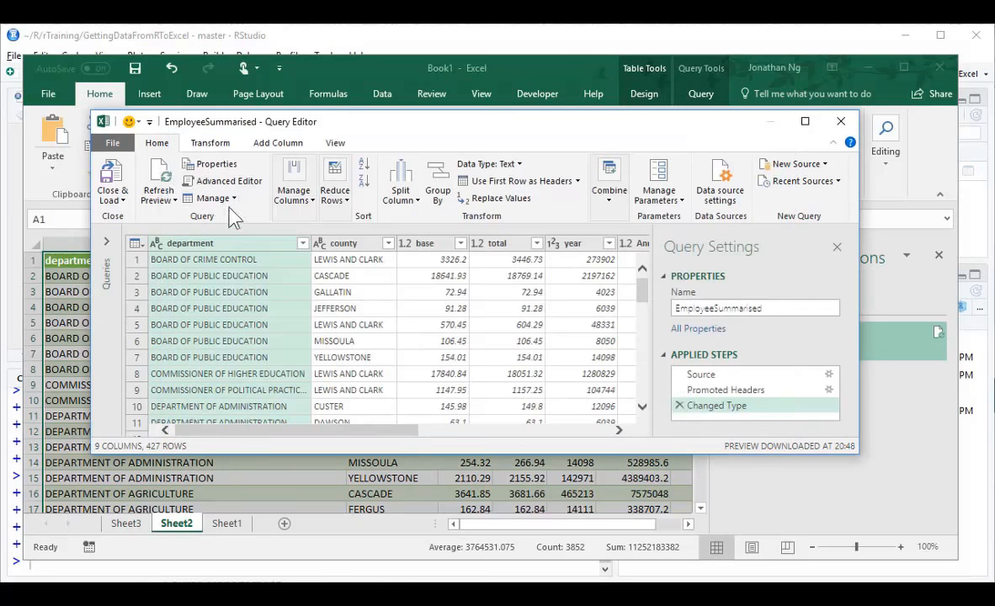
pyautogui.click(112, 173)
pyautogui.click(291, 353)
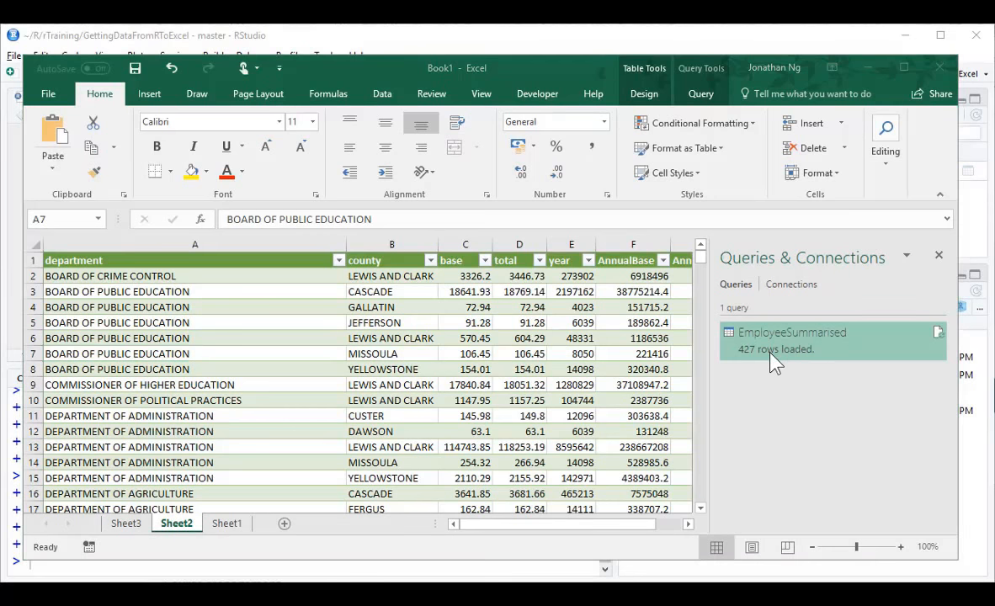
# Switch to RStudio, add city to the group_by call after county, and rerun the pipeline to overwrite EmployeeSummarised.csv.
pyautogui.hotkey('alt', 'Tab')
pyautogui.click(292, 234)
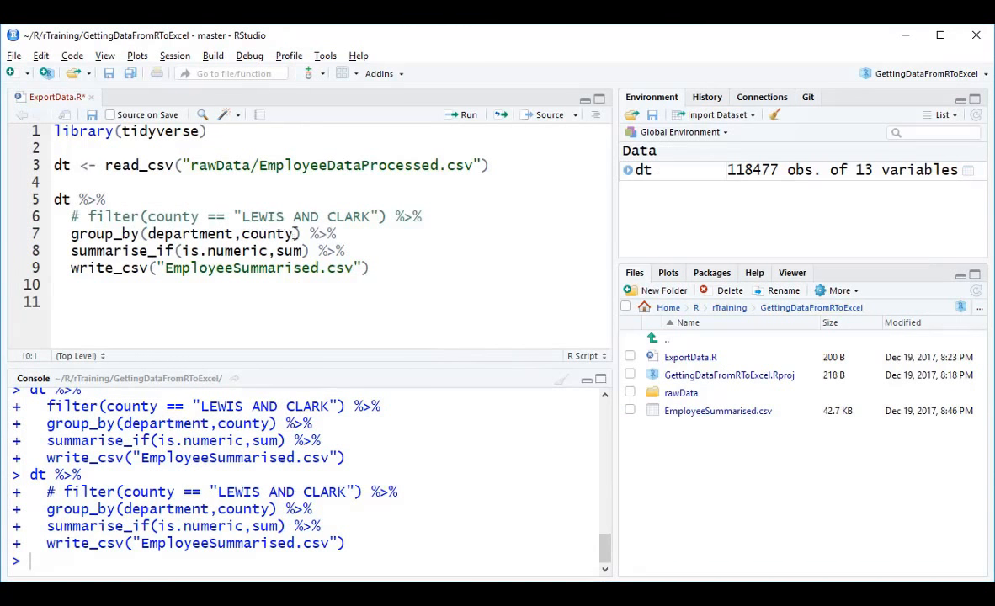
pyautogui.write(',city')
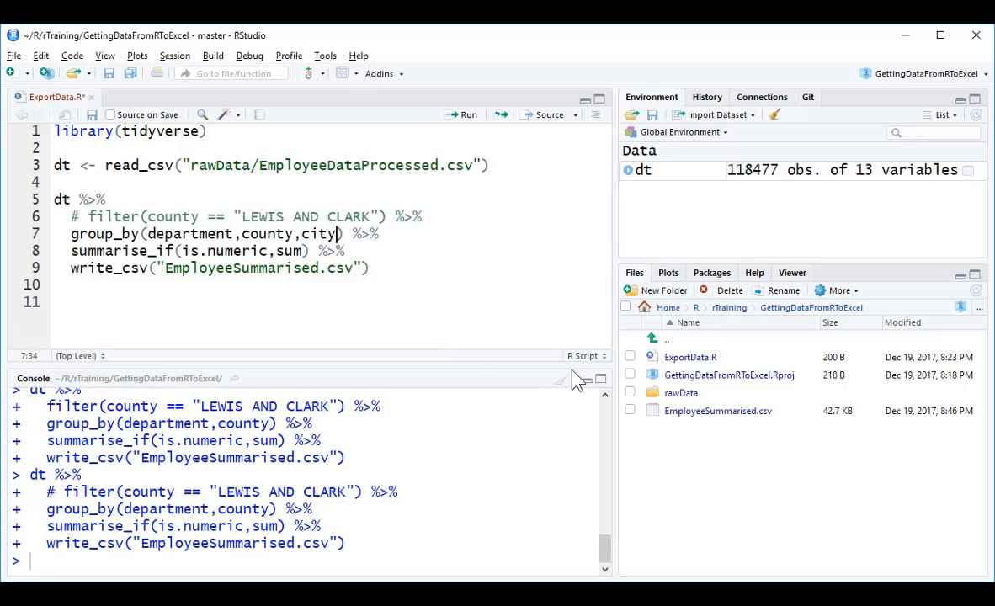
pyautogui.hotkey('ctrl', 'Return')
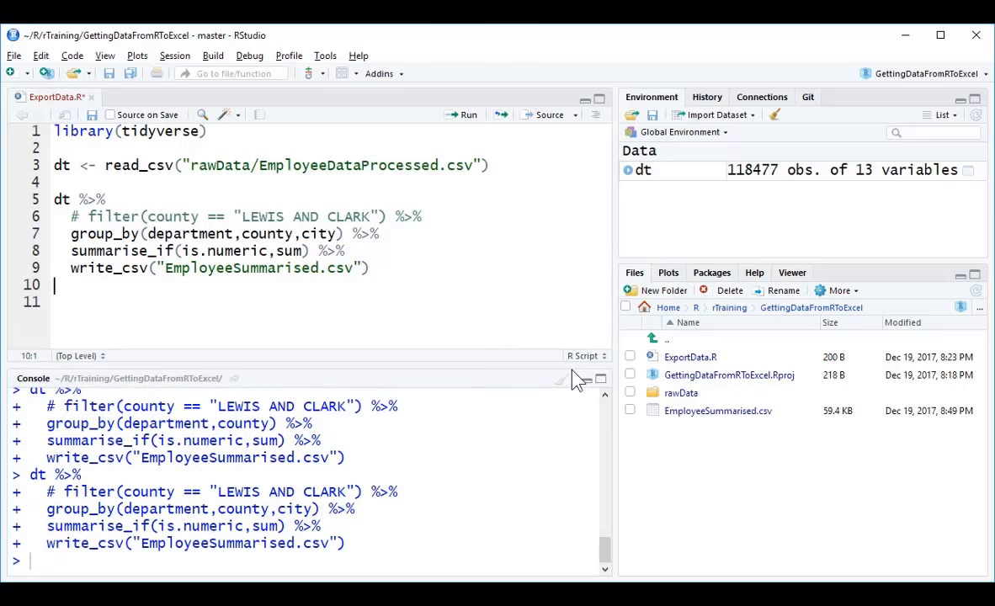
# Switch to Excel, refresh the EmployeeSummarised query on Sheet2, and inspect the reloaded table's columns.
pyautogui.hotkey('alt', 'Tab')
pyautogui.click(376, 337)
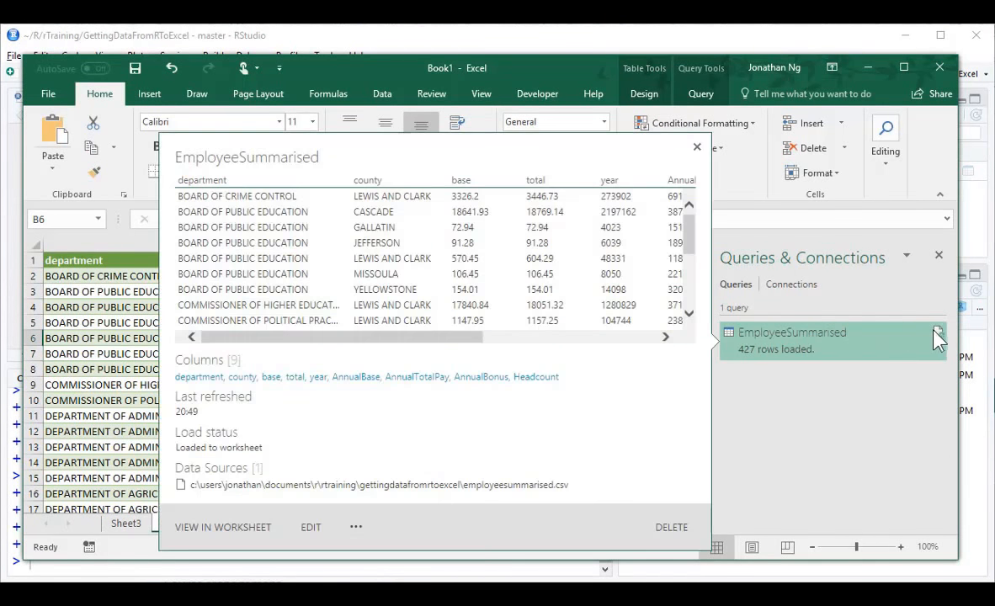
pyautogui.click(936, 338)
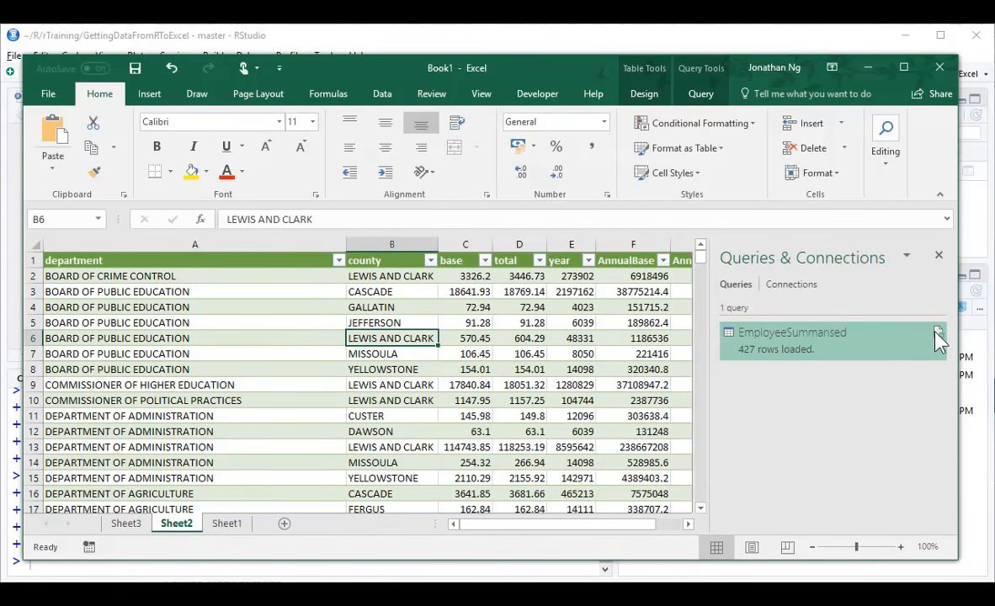
pyautogui.moveTo(755, 363)
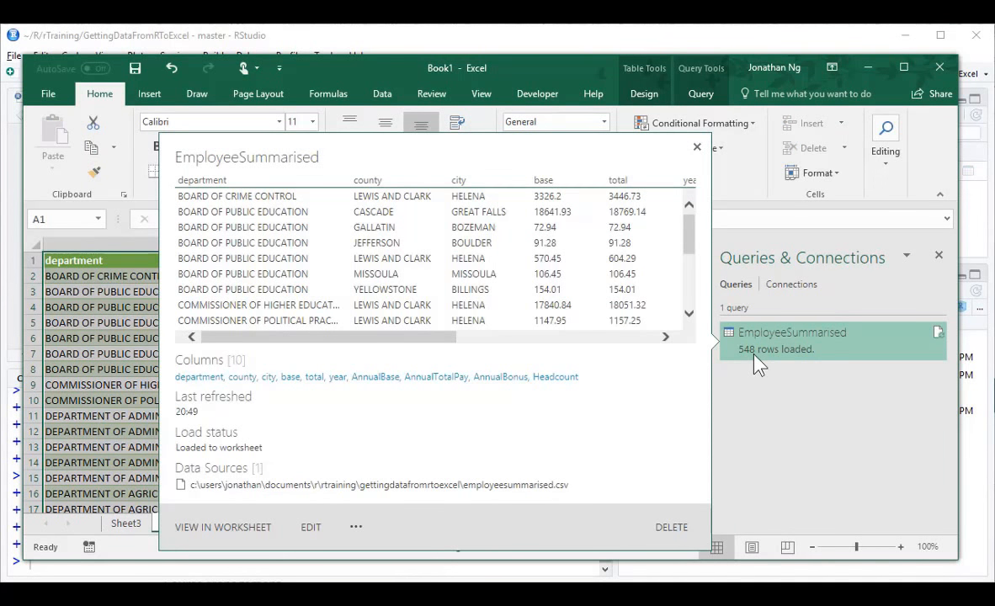
pyautogui.click(107, 337)
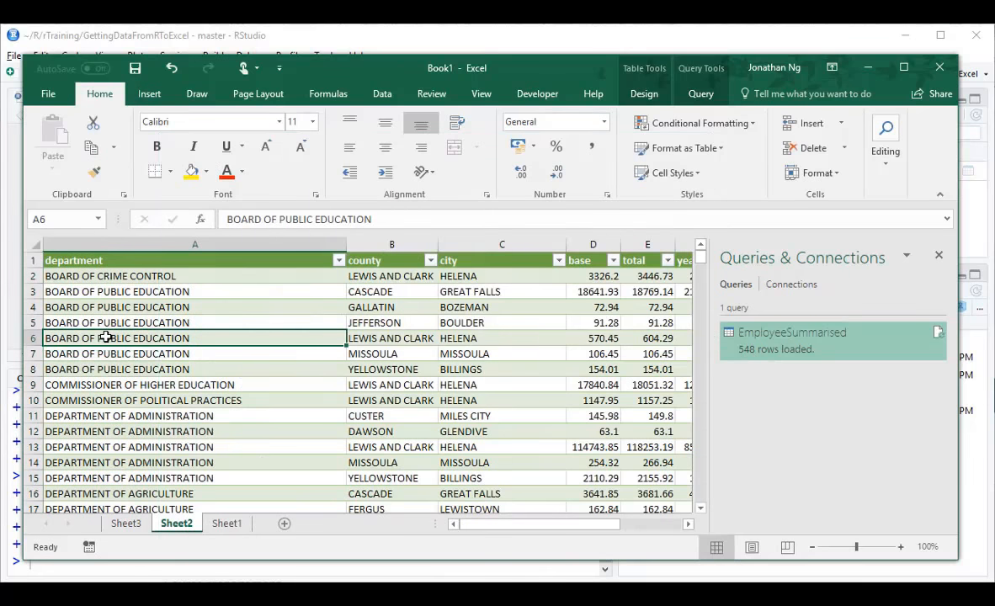
pyautogui.click(485, 244)
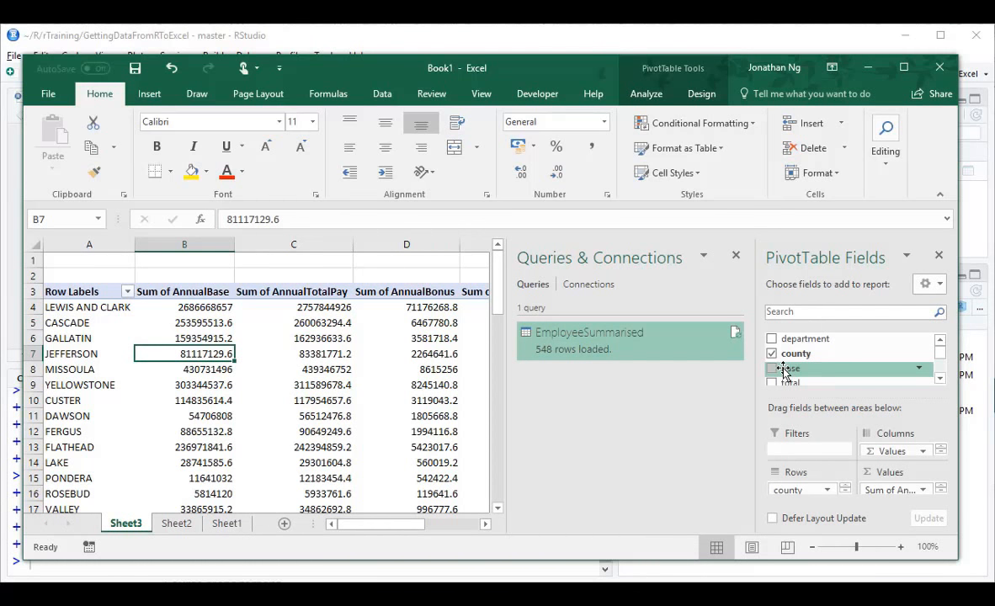
# Refresh the PivotTable on Sheet3 and add the city field to its rows below county.
pyautogui.click(333, 337)
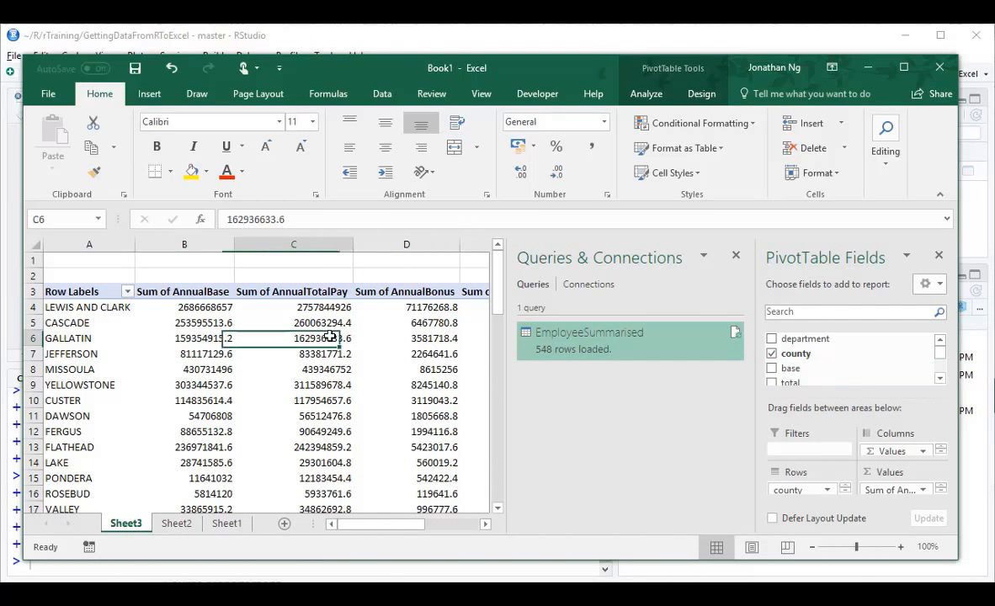
pyautogui.click(655, 95)
pyautogui.click(511, 138)
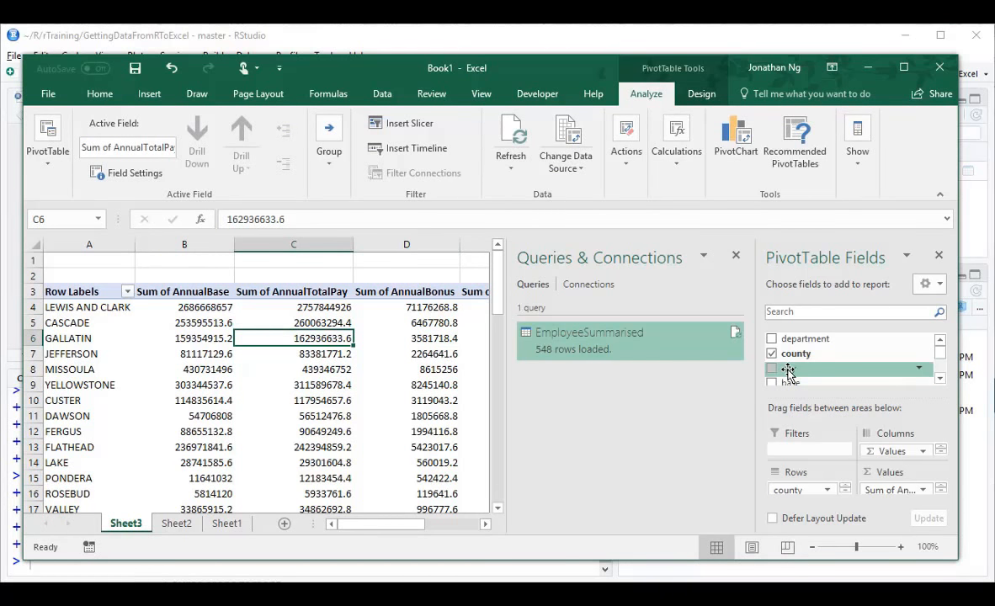
pyautogui.moveTo(787, 371); pyautogui.dragTo(786, 497)
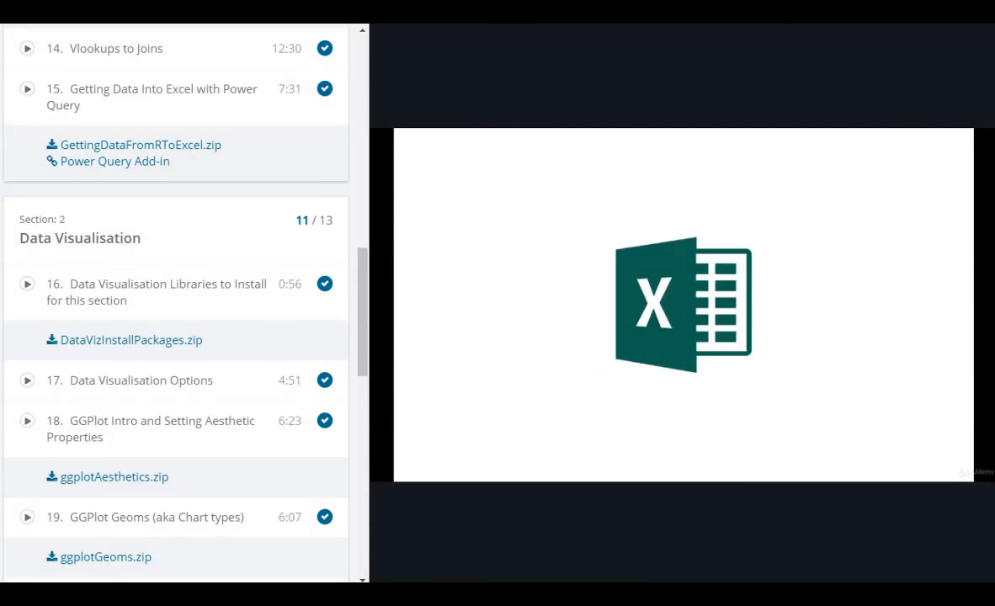